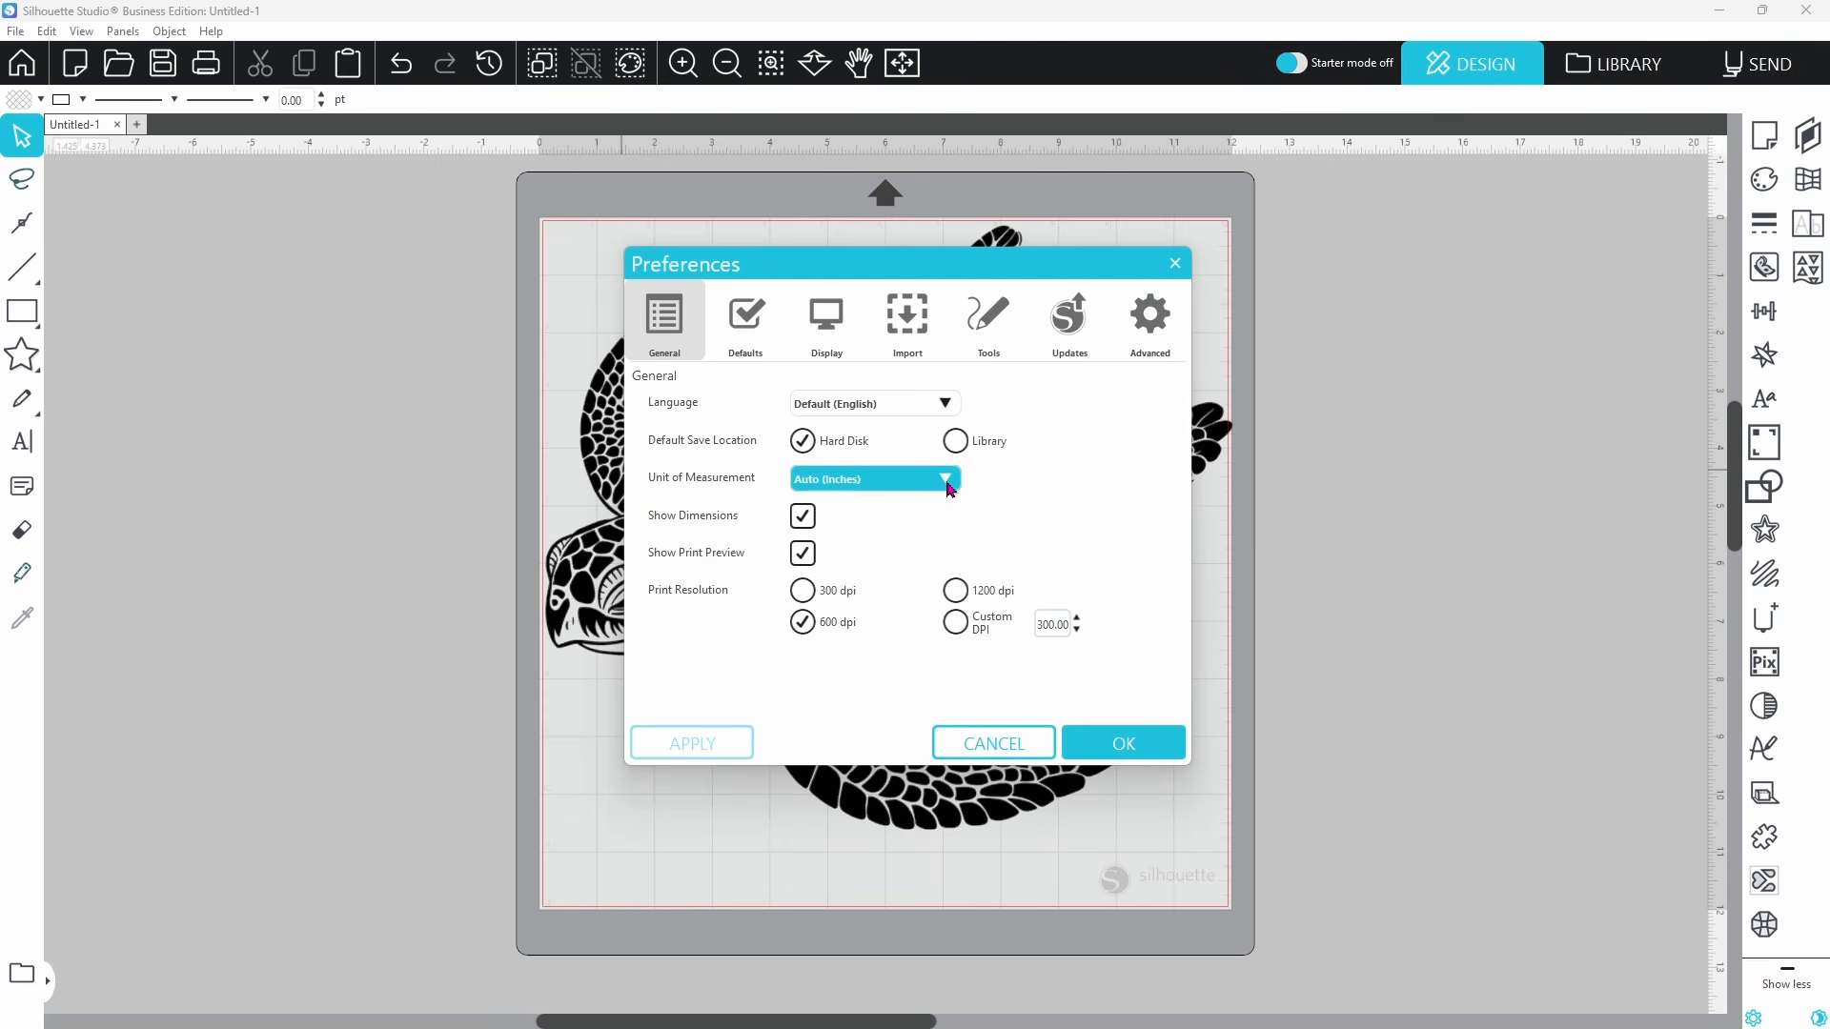
- Review the unit of measurement choices and try a print resolution of 300 dpi before restoring 600 dpi
left_click(950, 484)
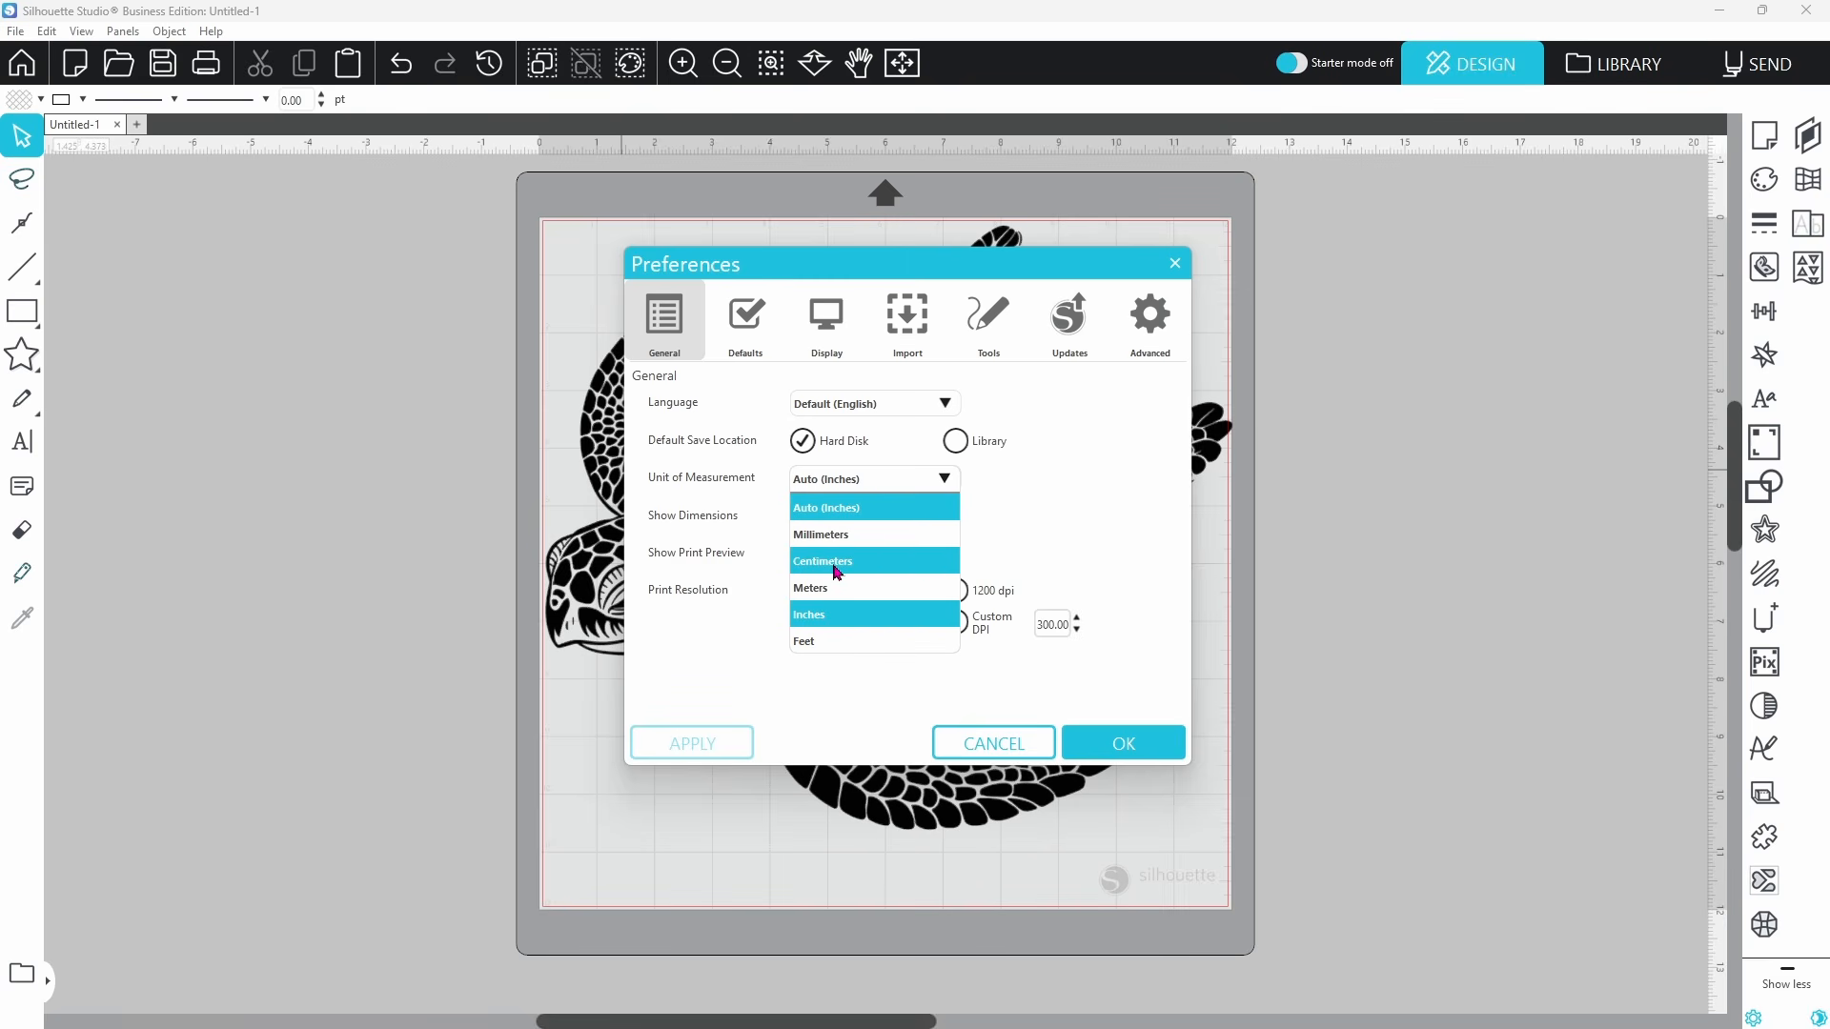
left_click(719, 555)
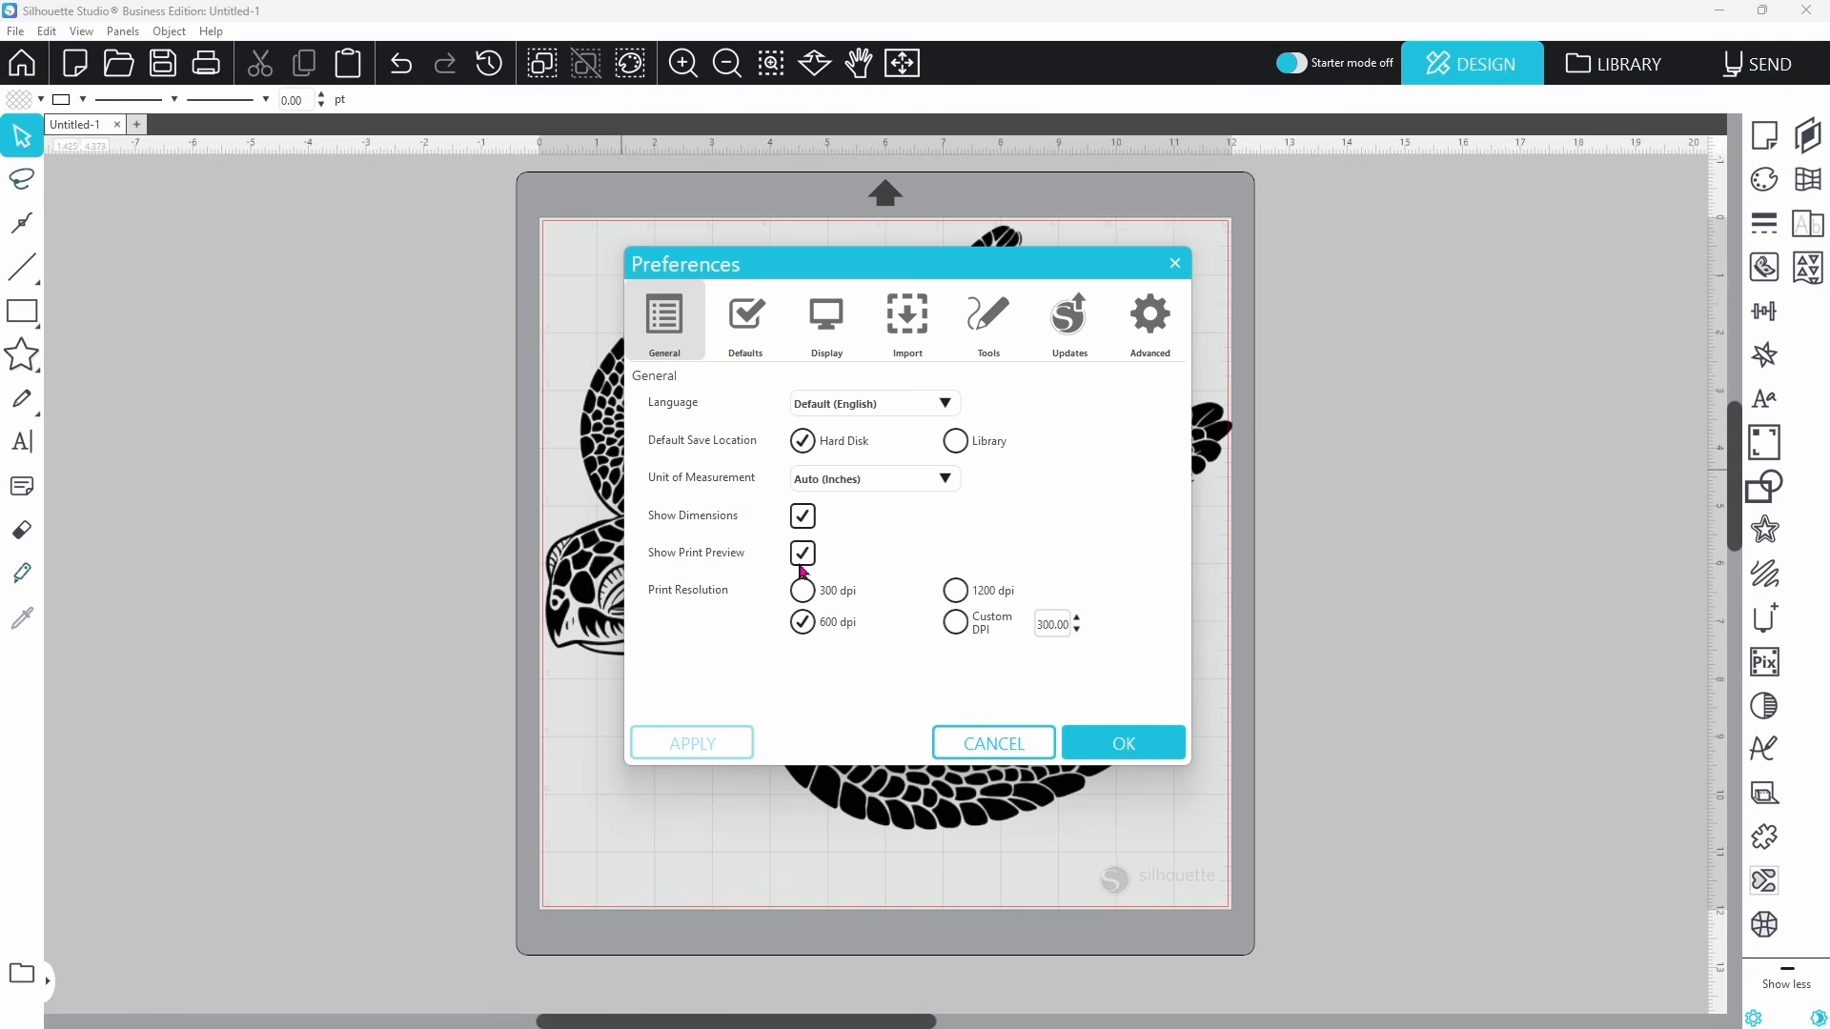
left_click(806, 590)
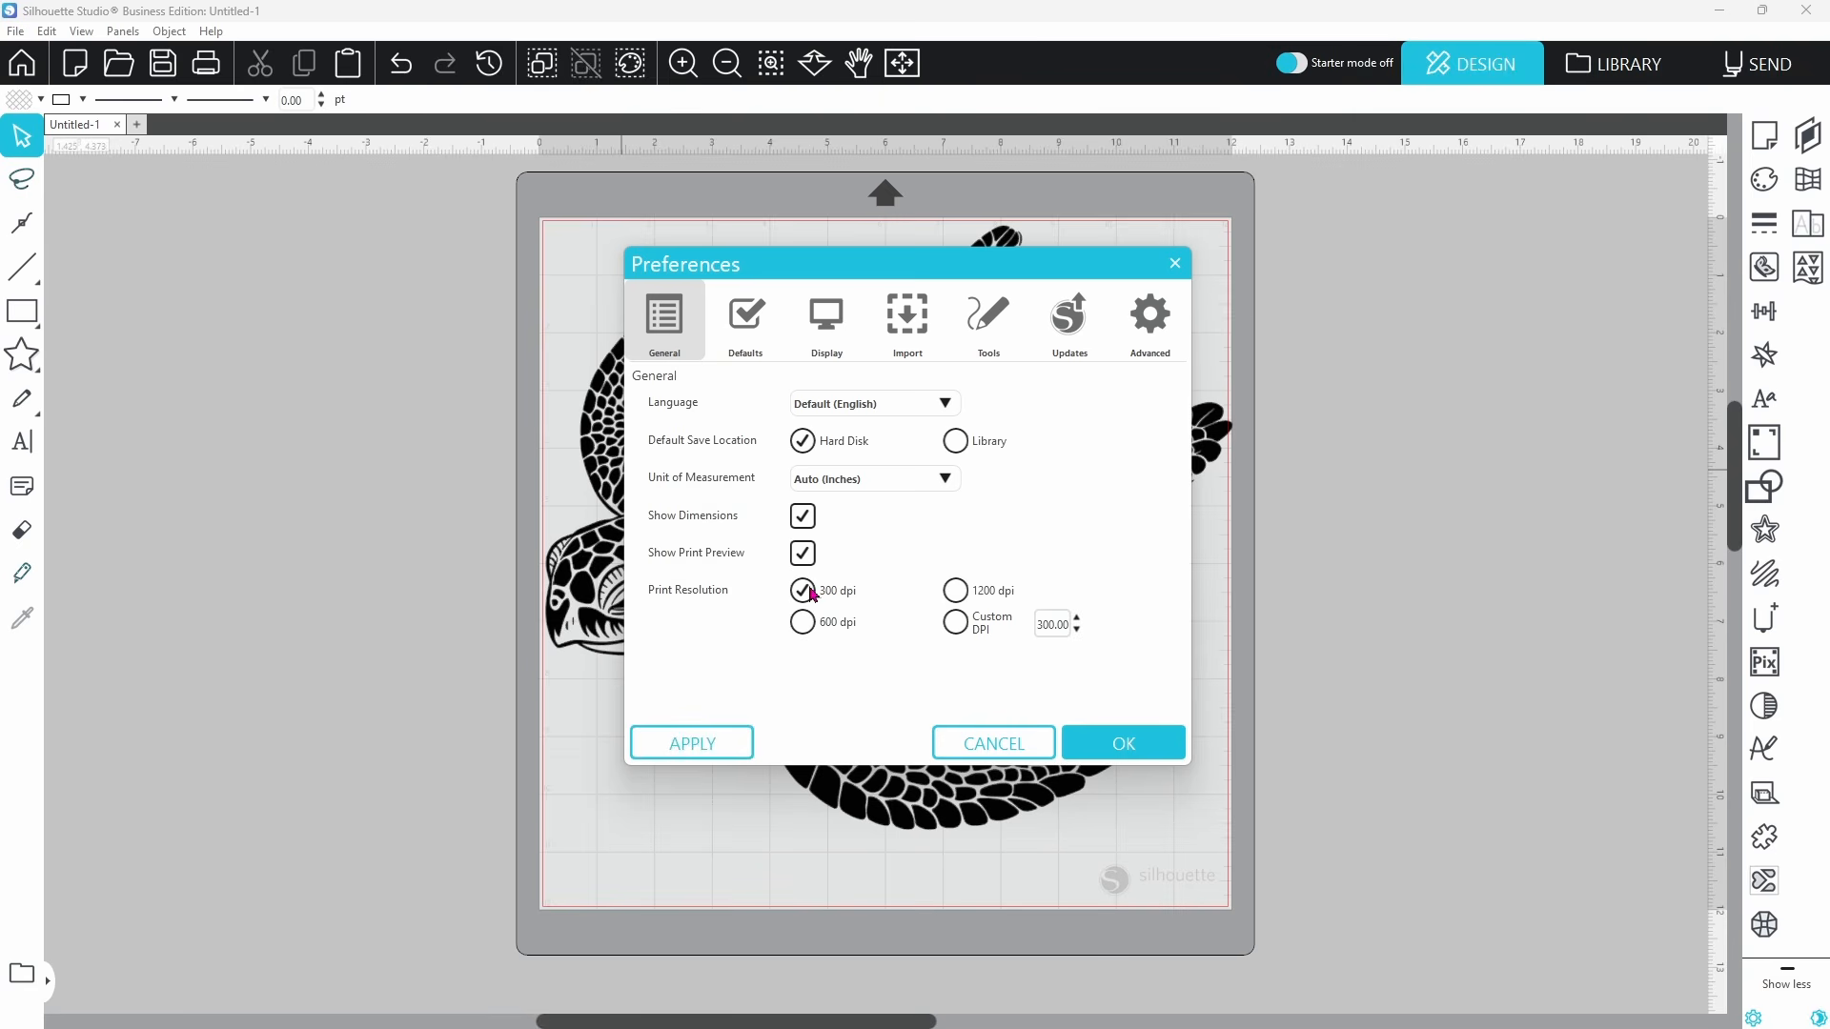
left_click(803, 624)
- In the default preferences, choose light grey as page color and enable Always Display Mat, Cut to Edge of Page and Registration Marks
left_click(751, 332)
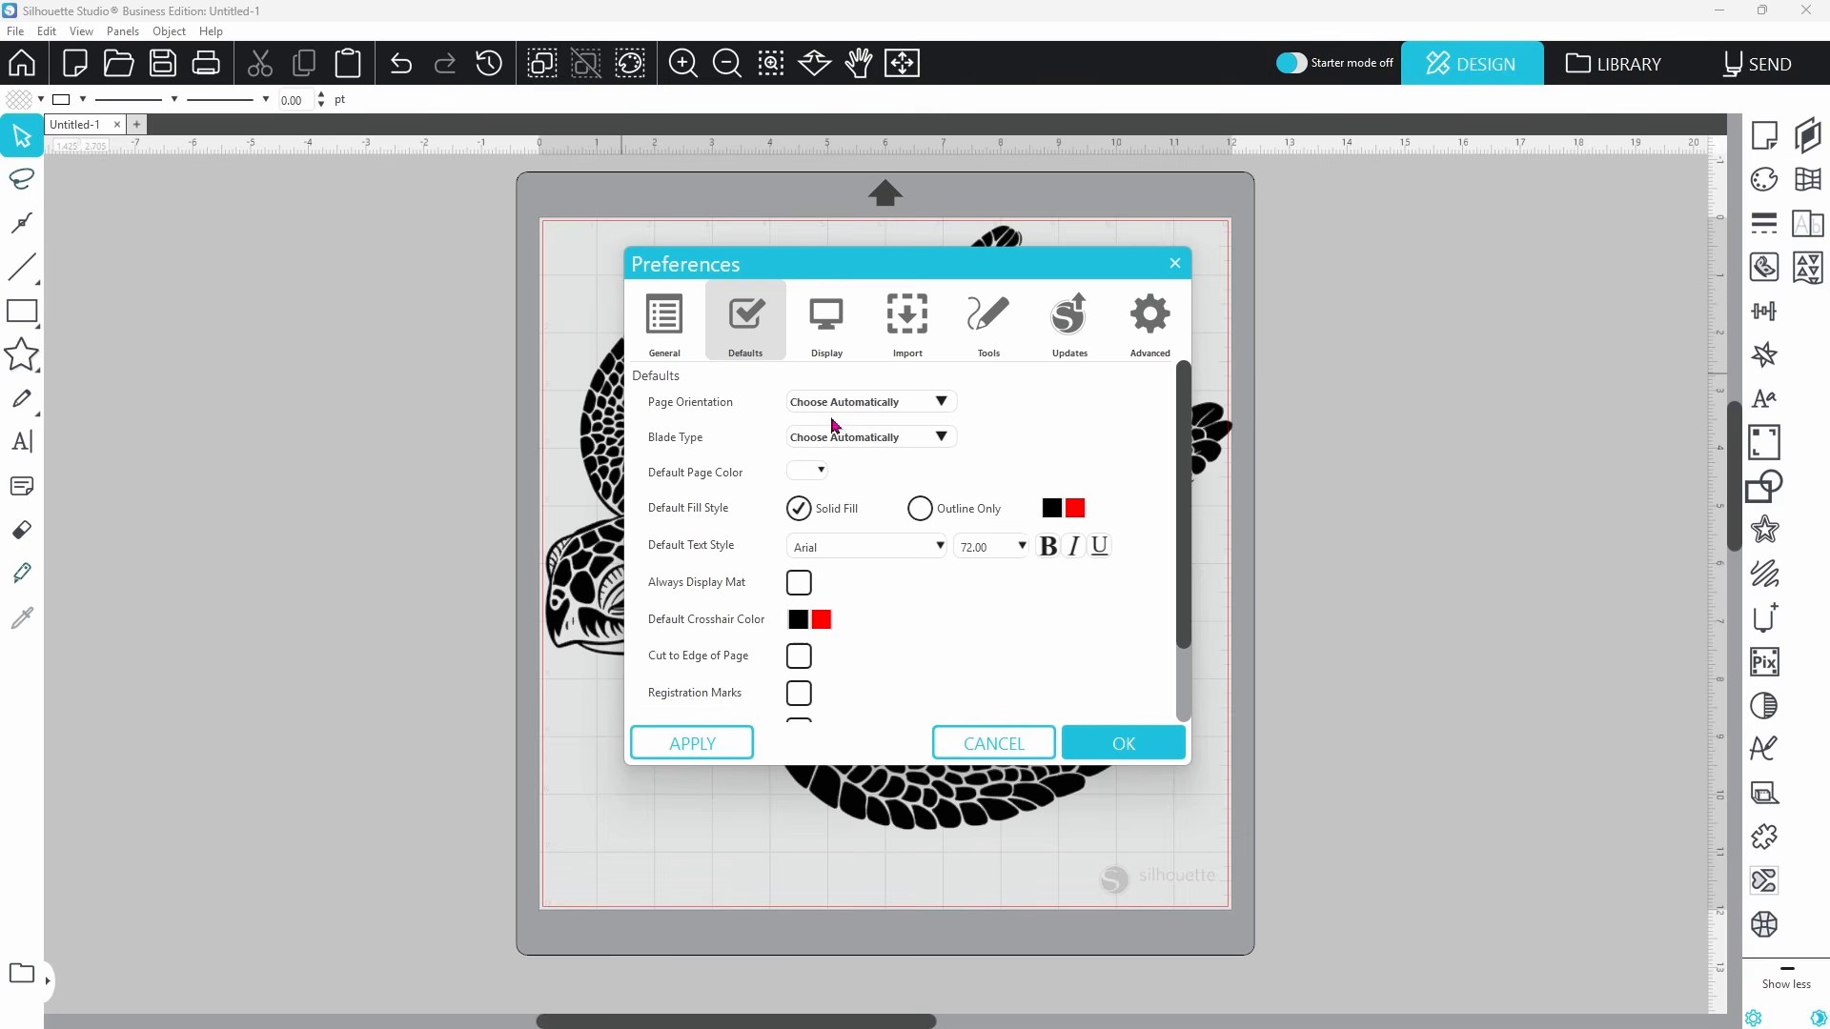
left_click(808, 439)
left_click(823, 471)
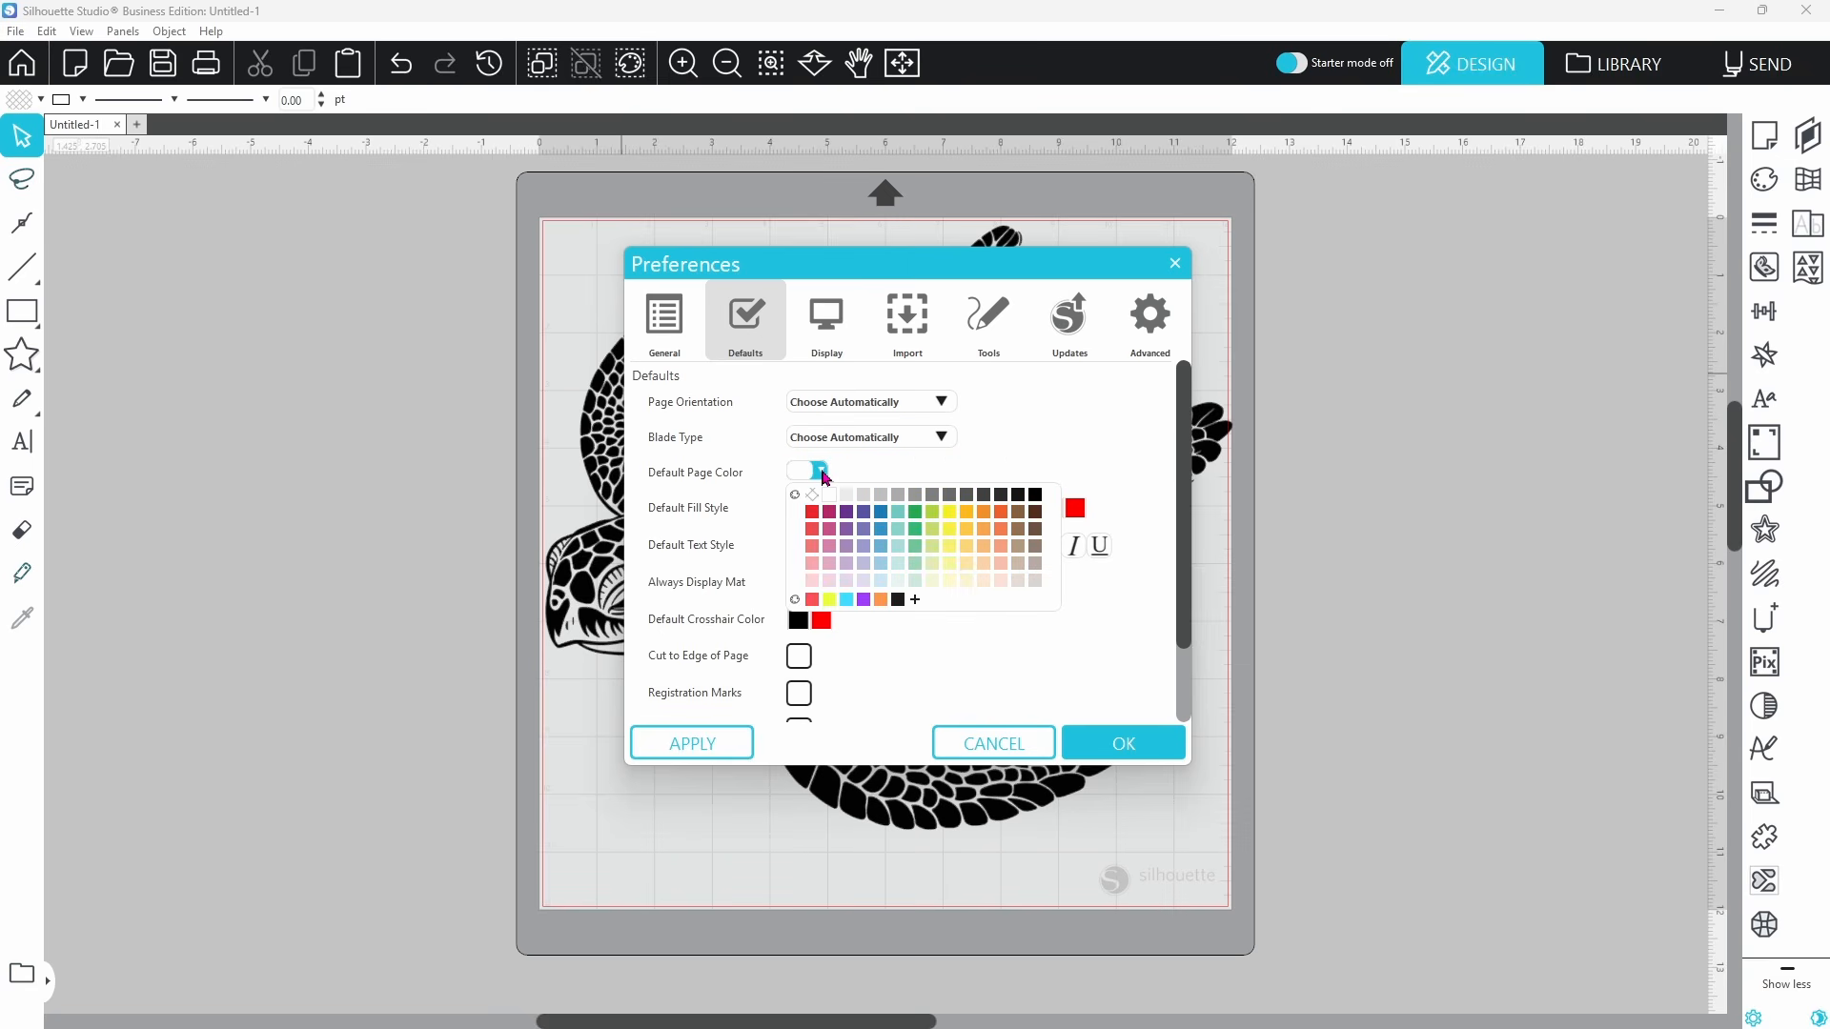
left_click(862, 496)
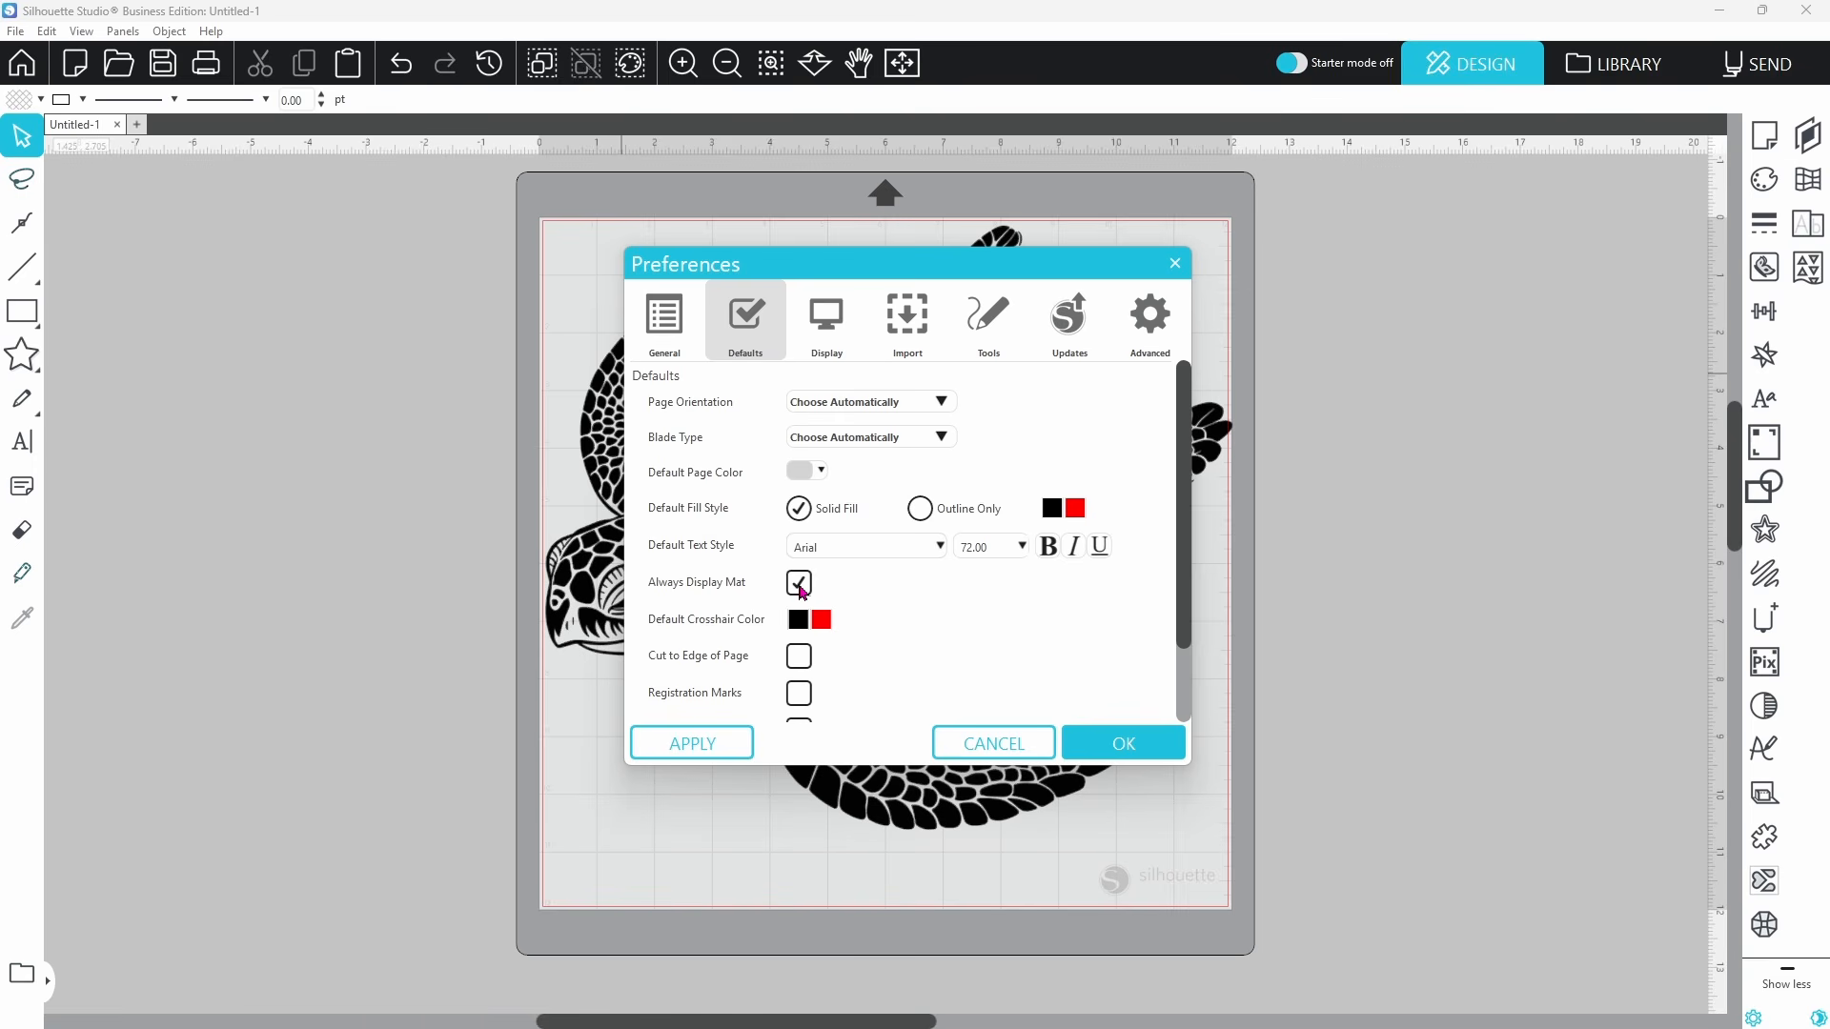
scroll(798, 591, "down", 2)
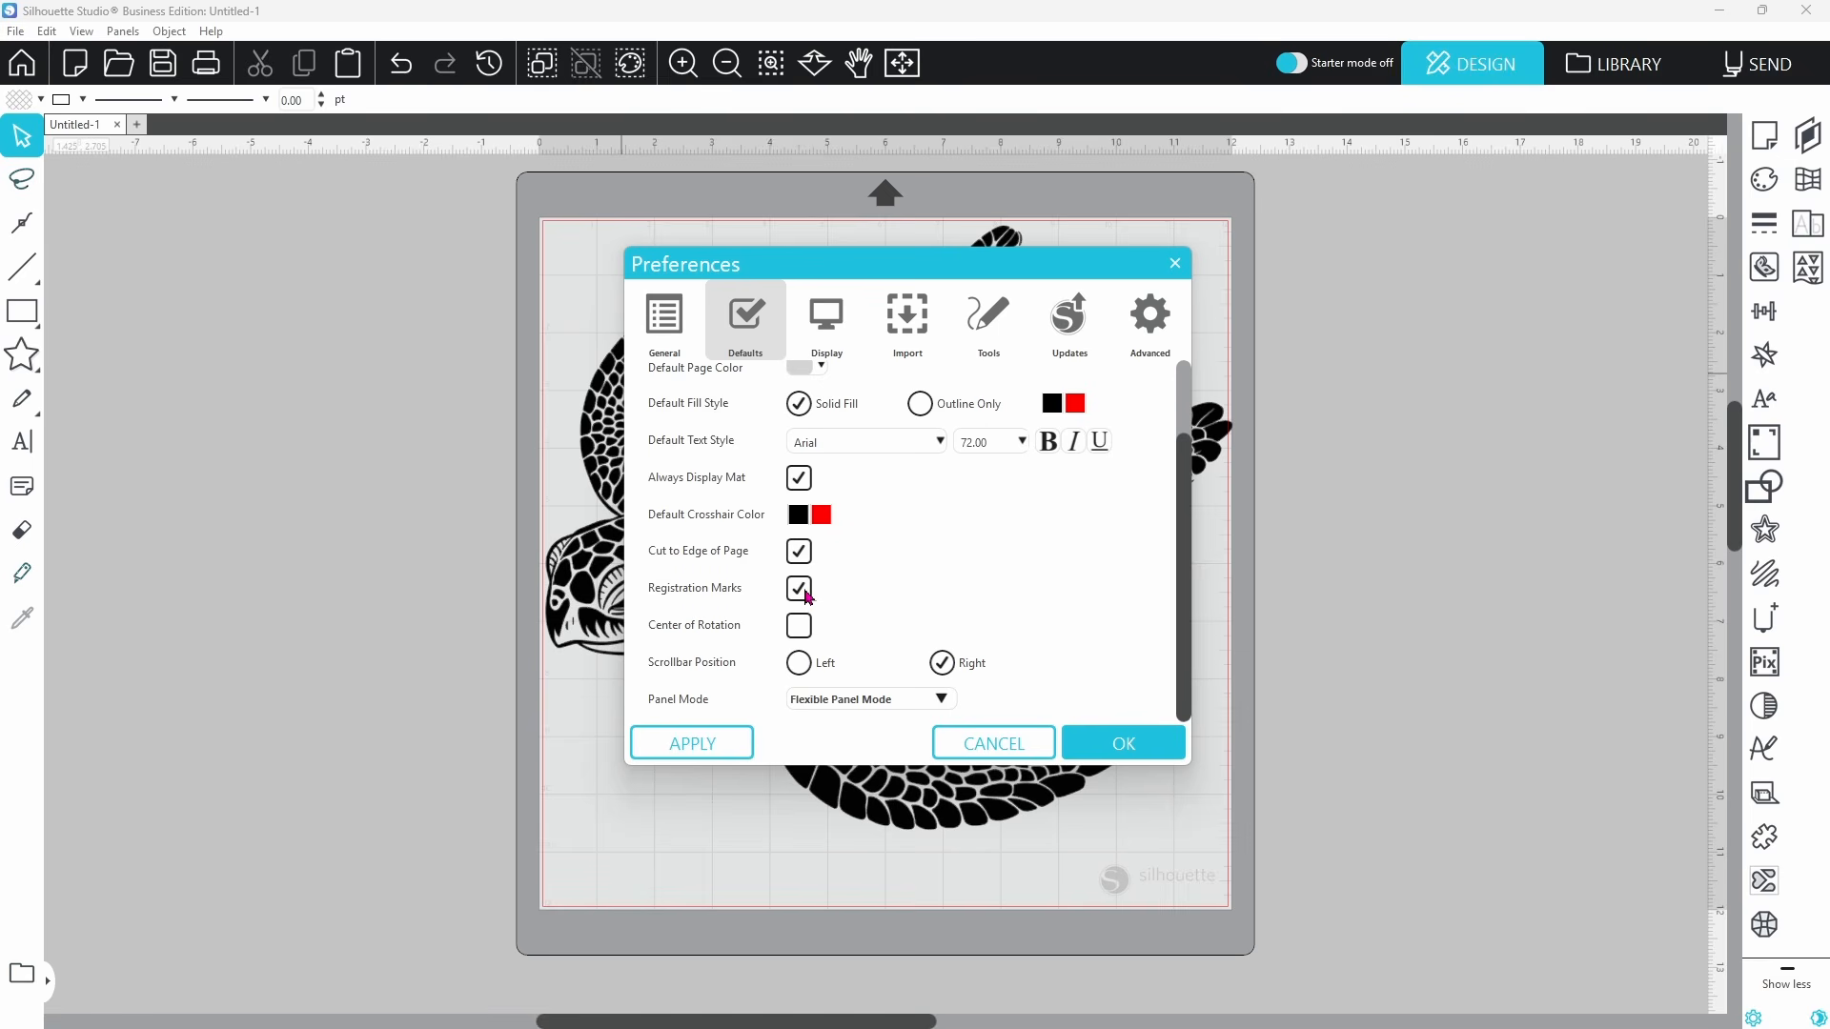
- In the display preferences, turn antialiasing off and switch the current theme to Dark
left_click(831, 329)
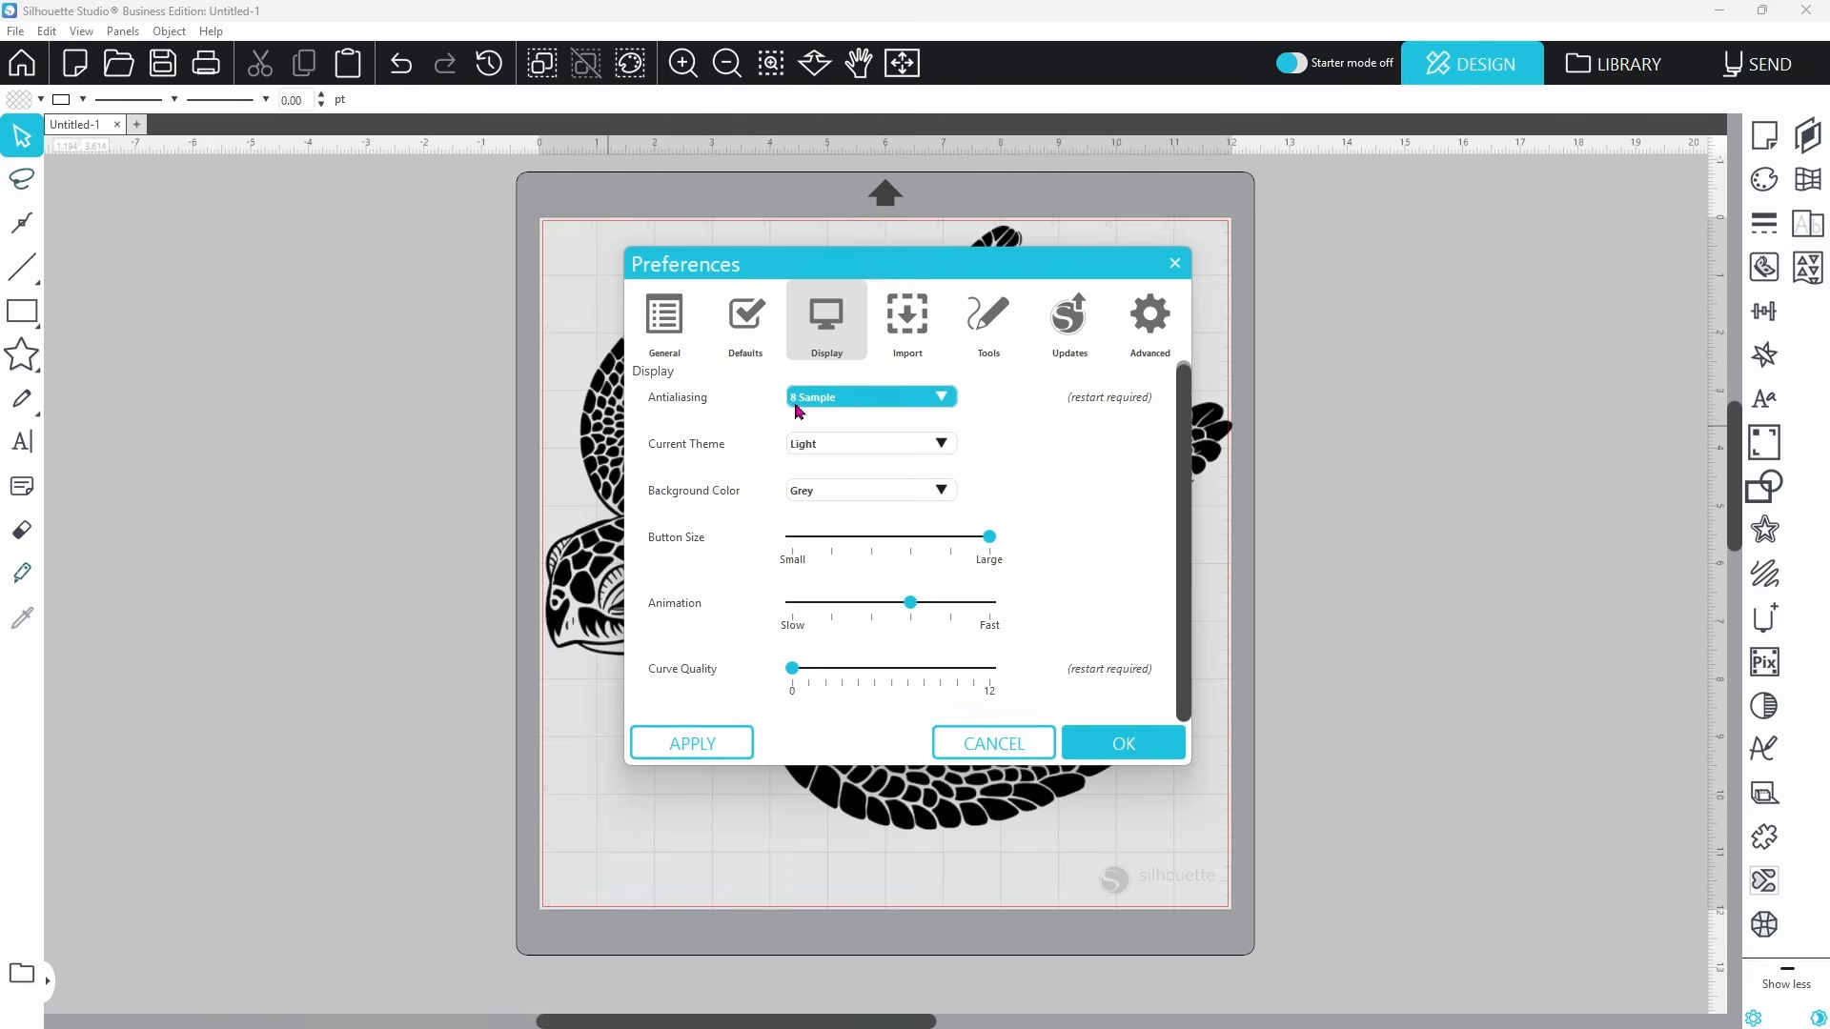
left_click(948, 401)
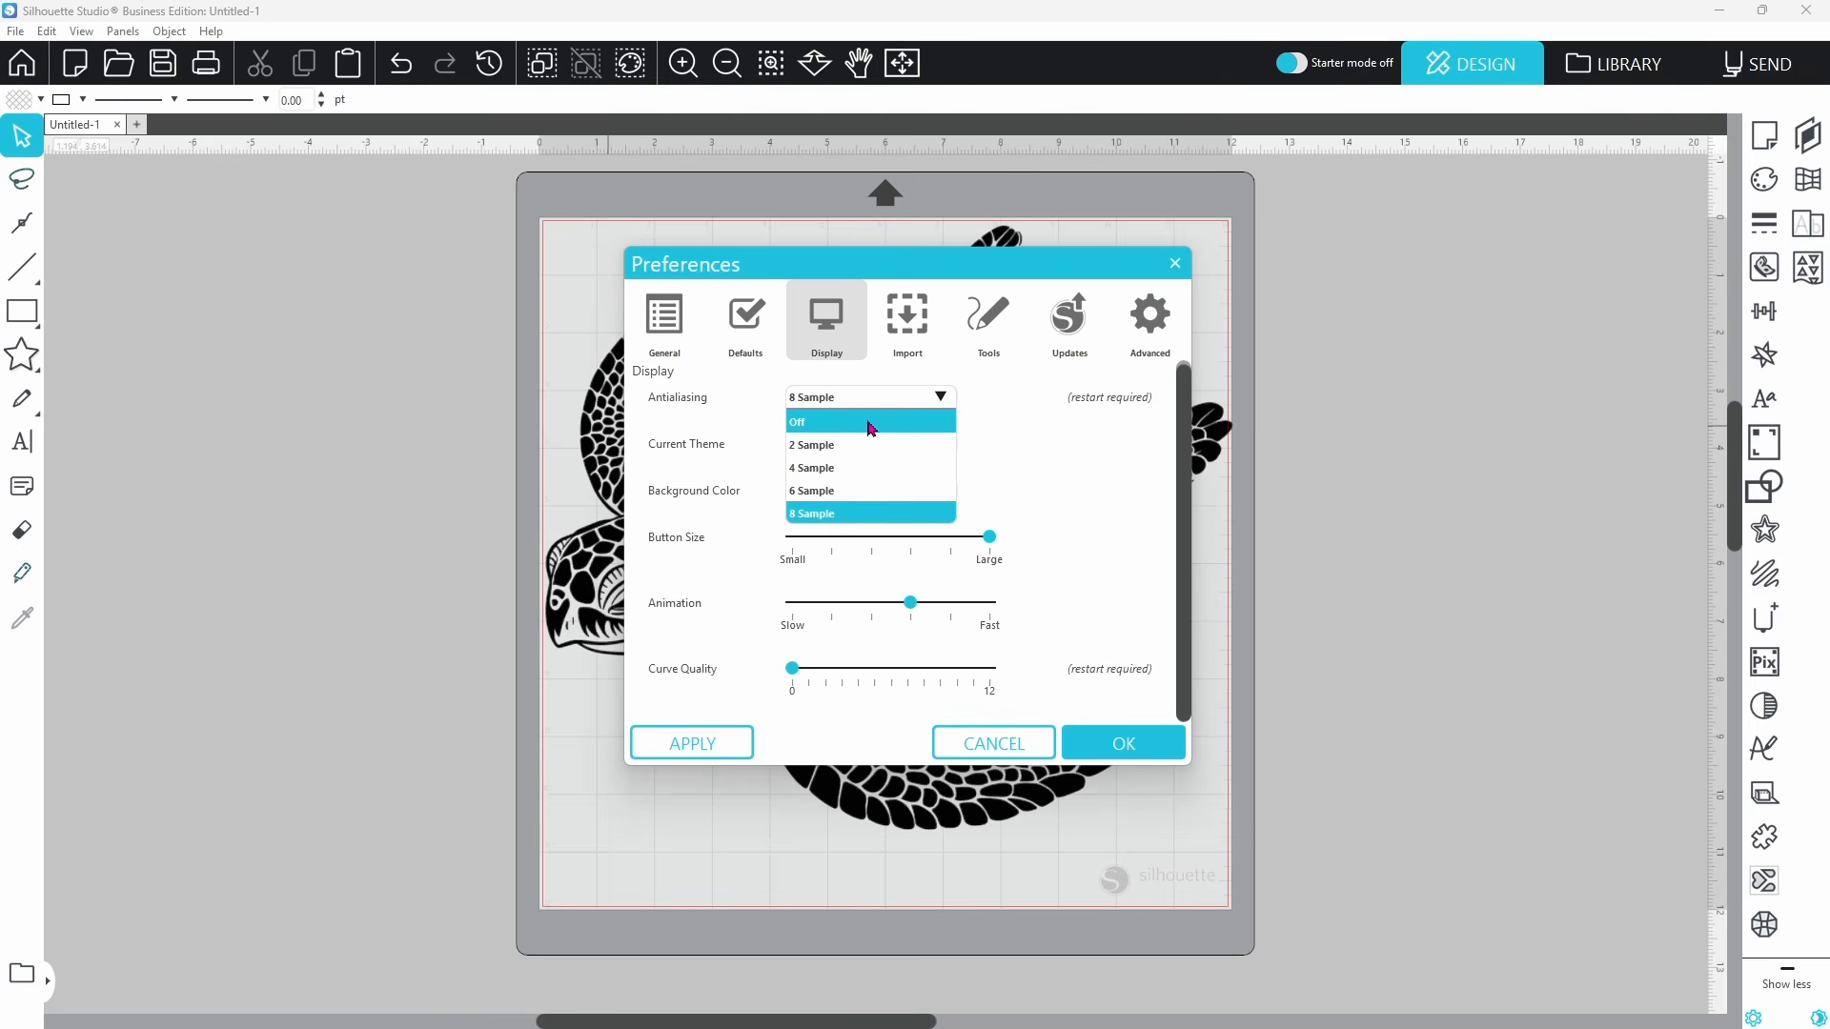
left_click(835, 425)
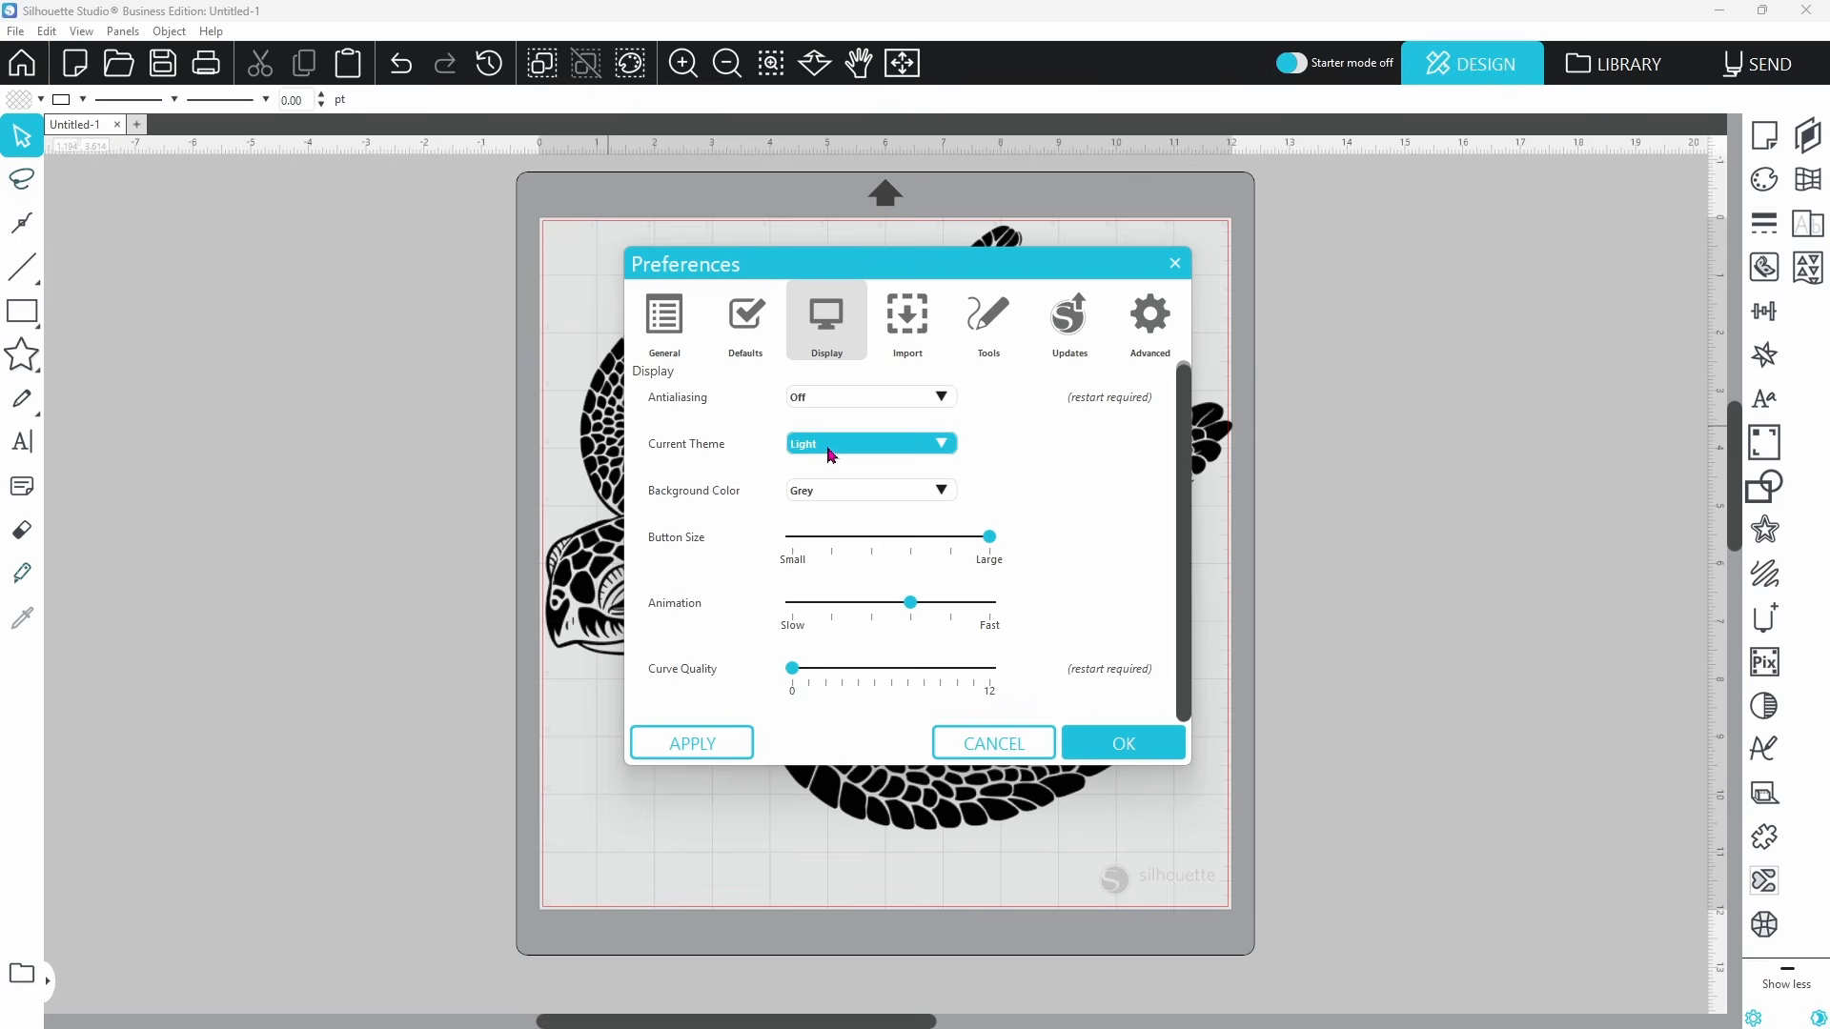
left_click(930, 455)
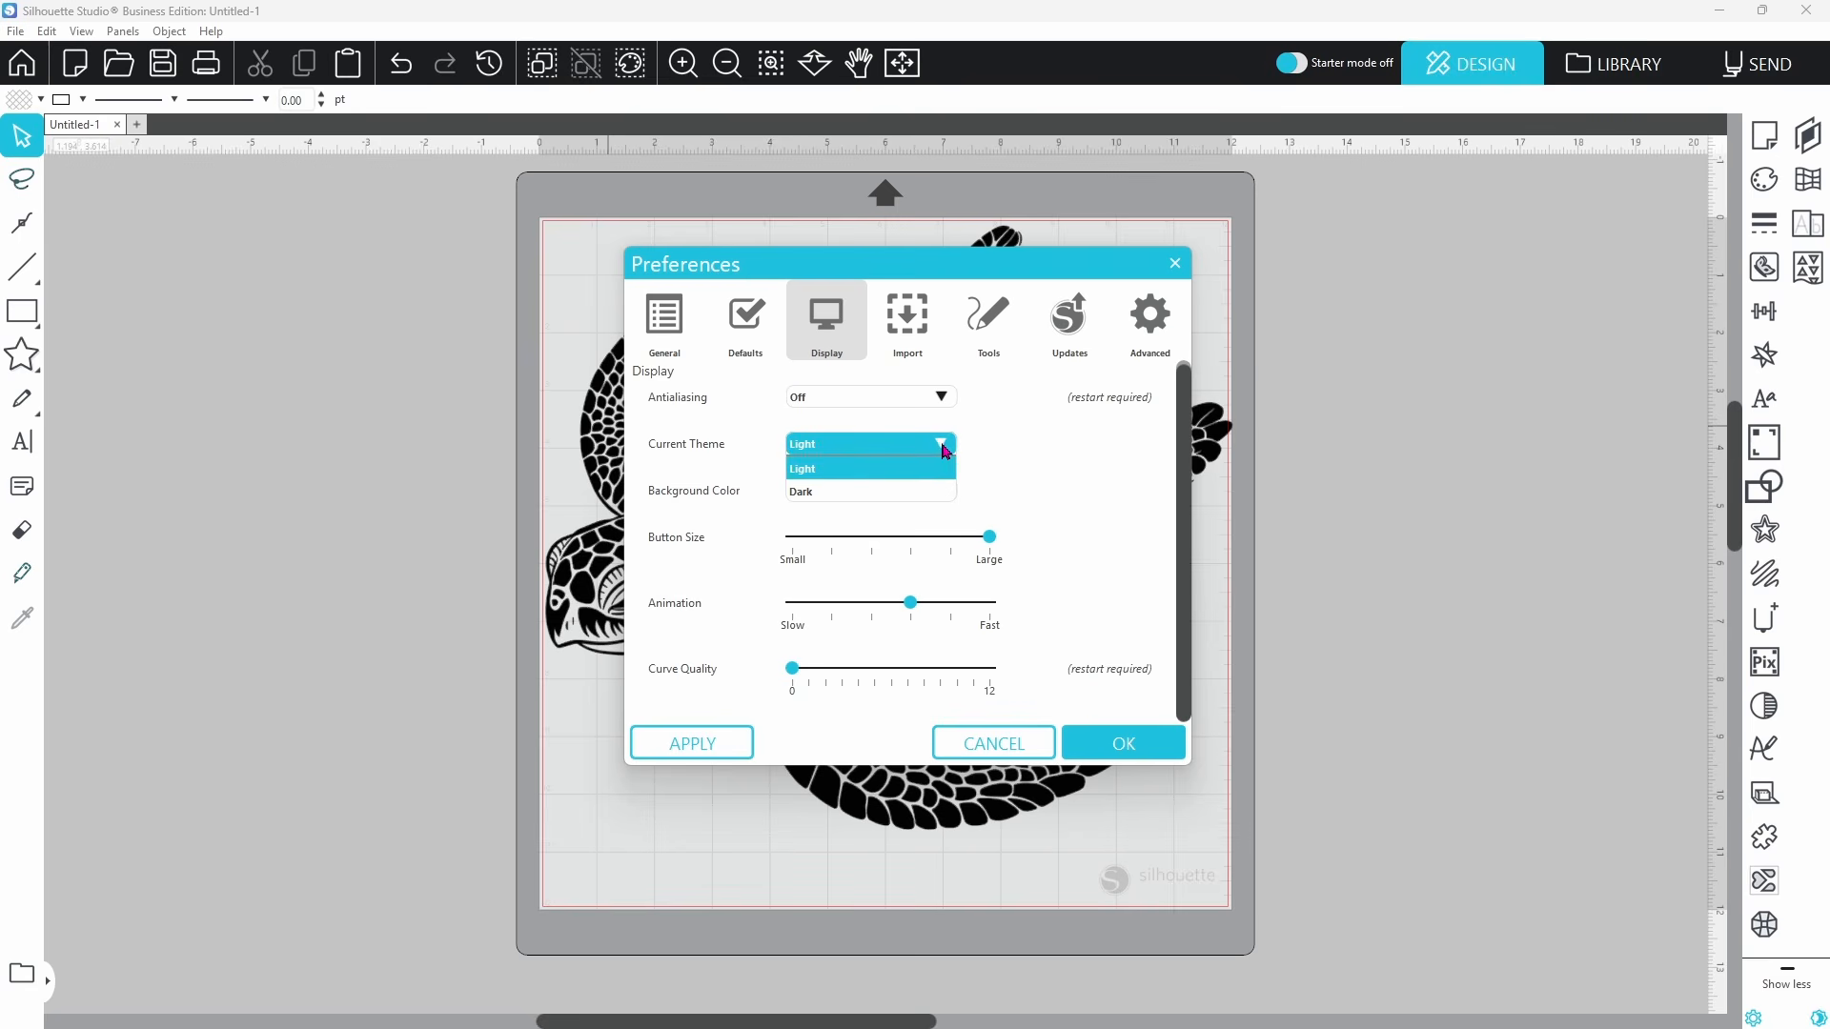
left_click(904, 493)
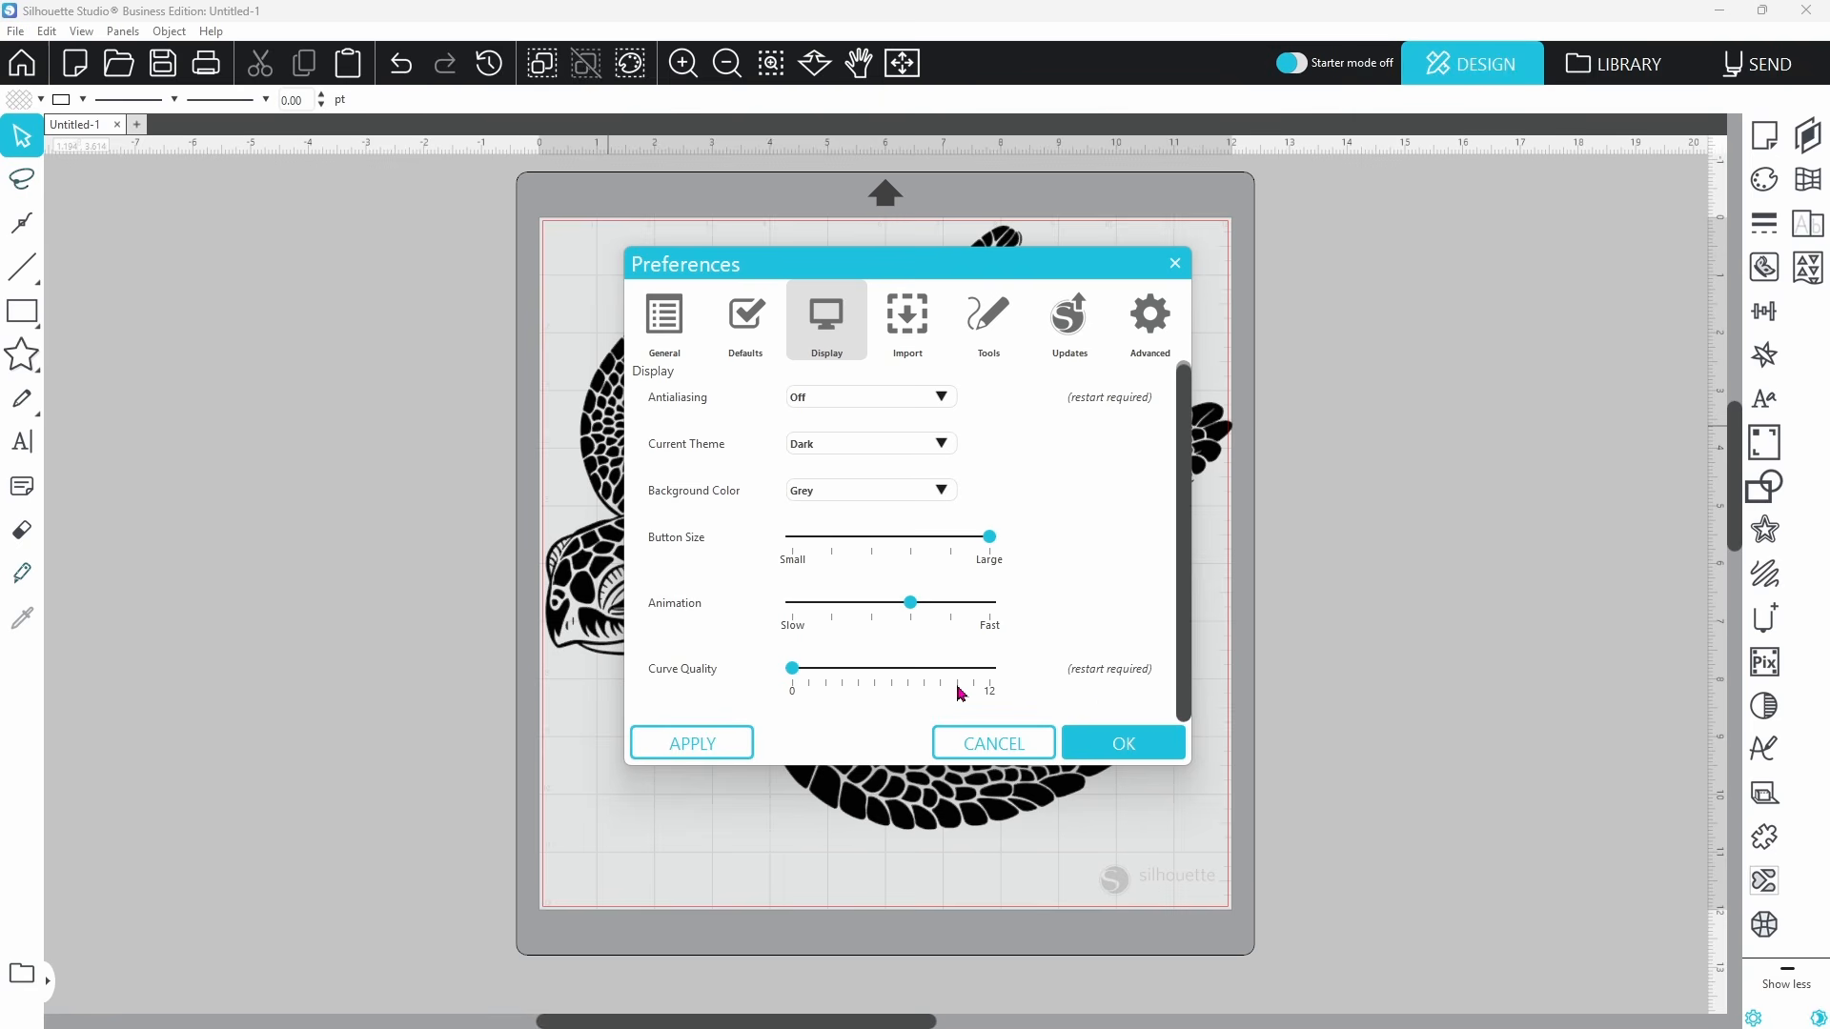
- In the import preferences, set GSD and DXF files to open Centered and convert white GSD lines to black
left_click(905, 329)
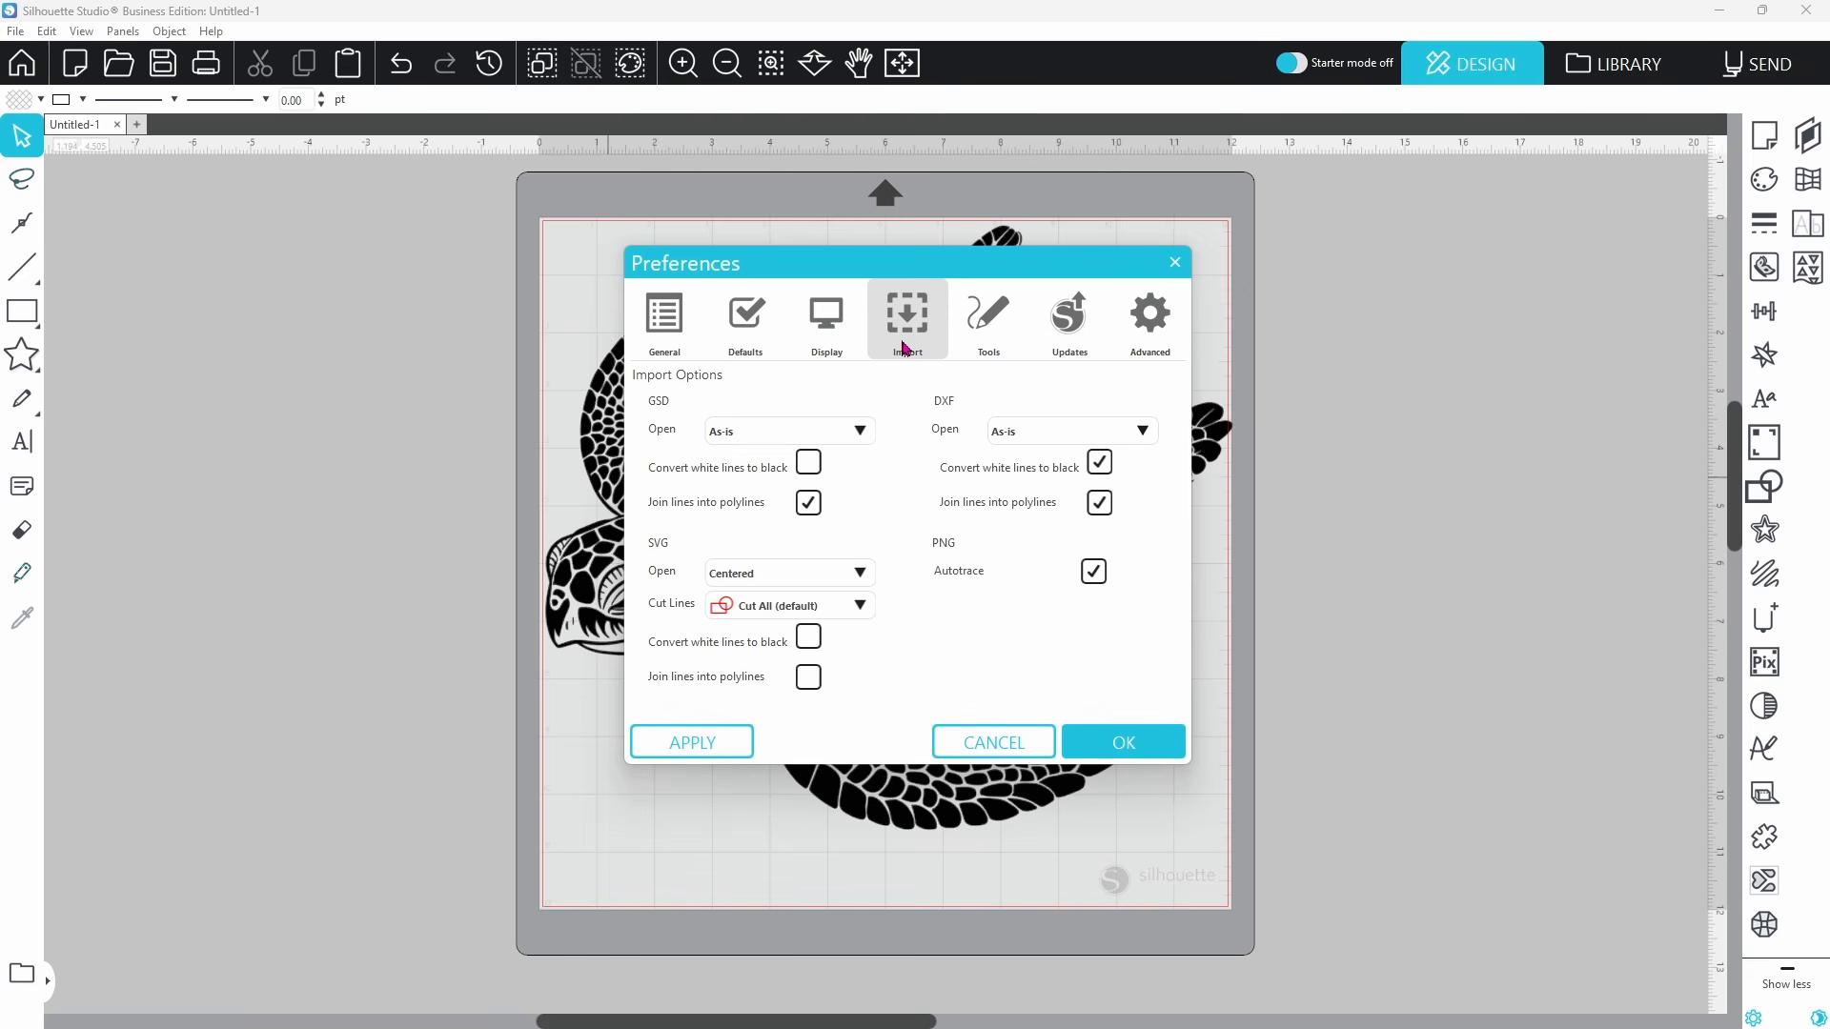
left_click(862, 433)
left_click(824, 491)
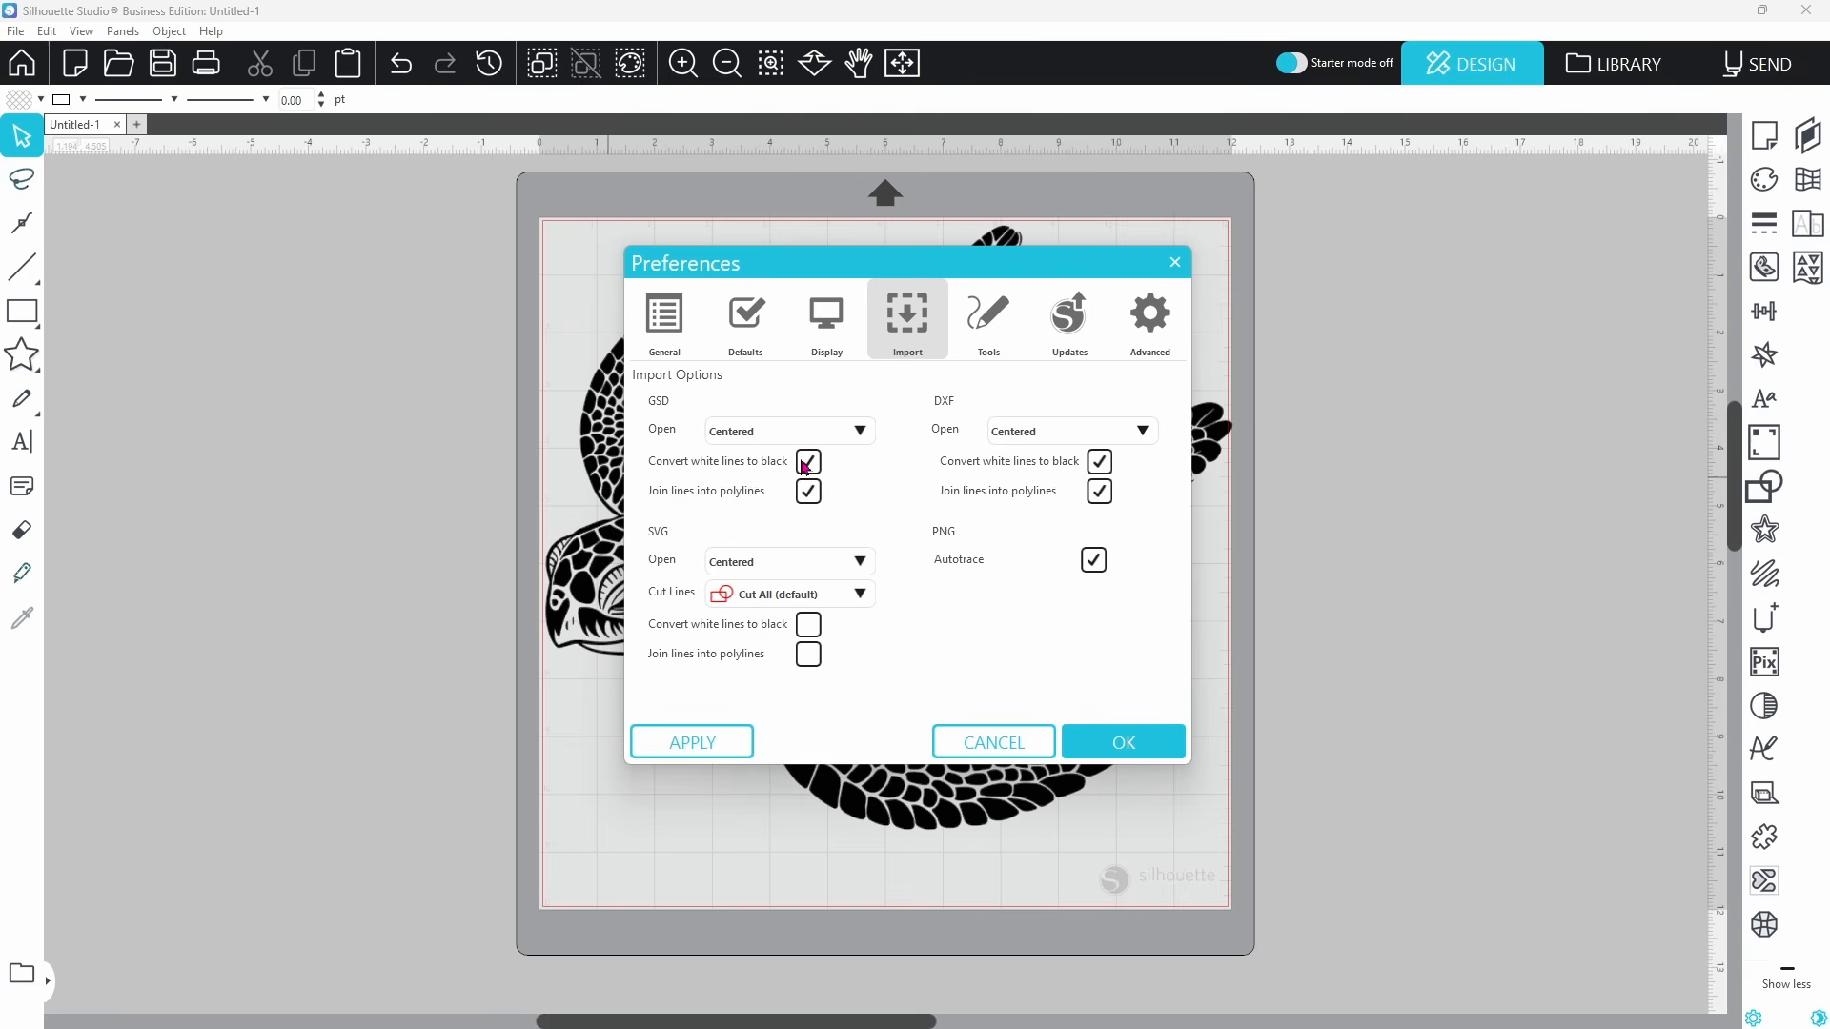
- Enable conversion of white lines to black for SVG imports and turn off autotrace for PNG files
left_click(808, 625)
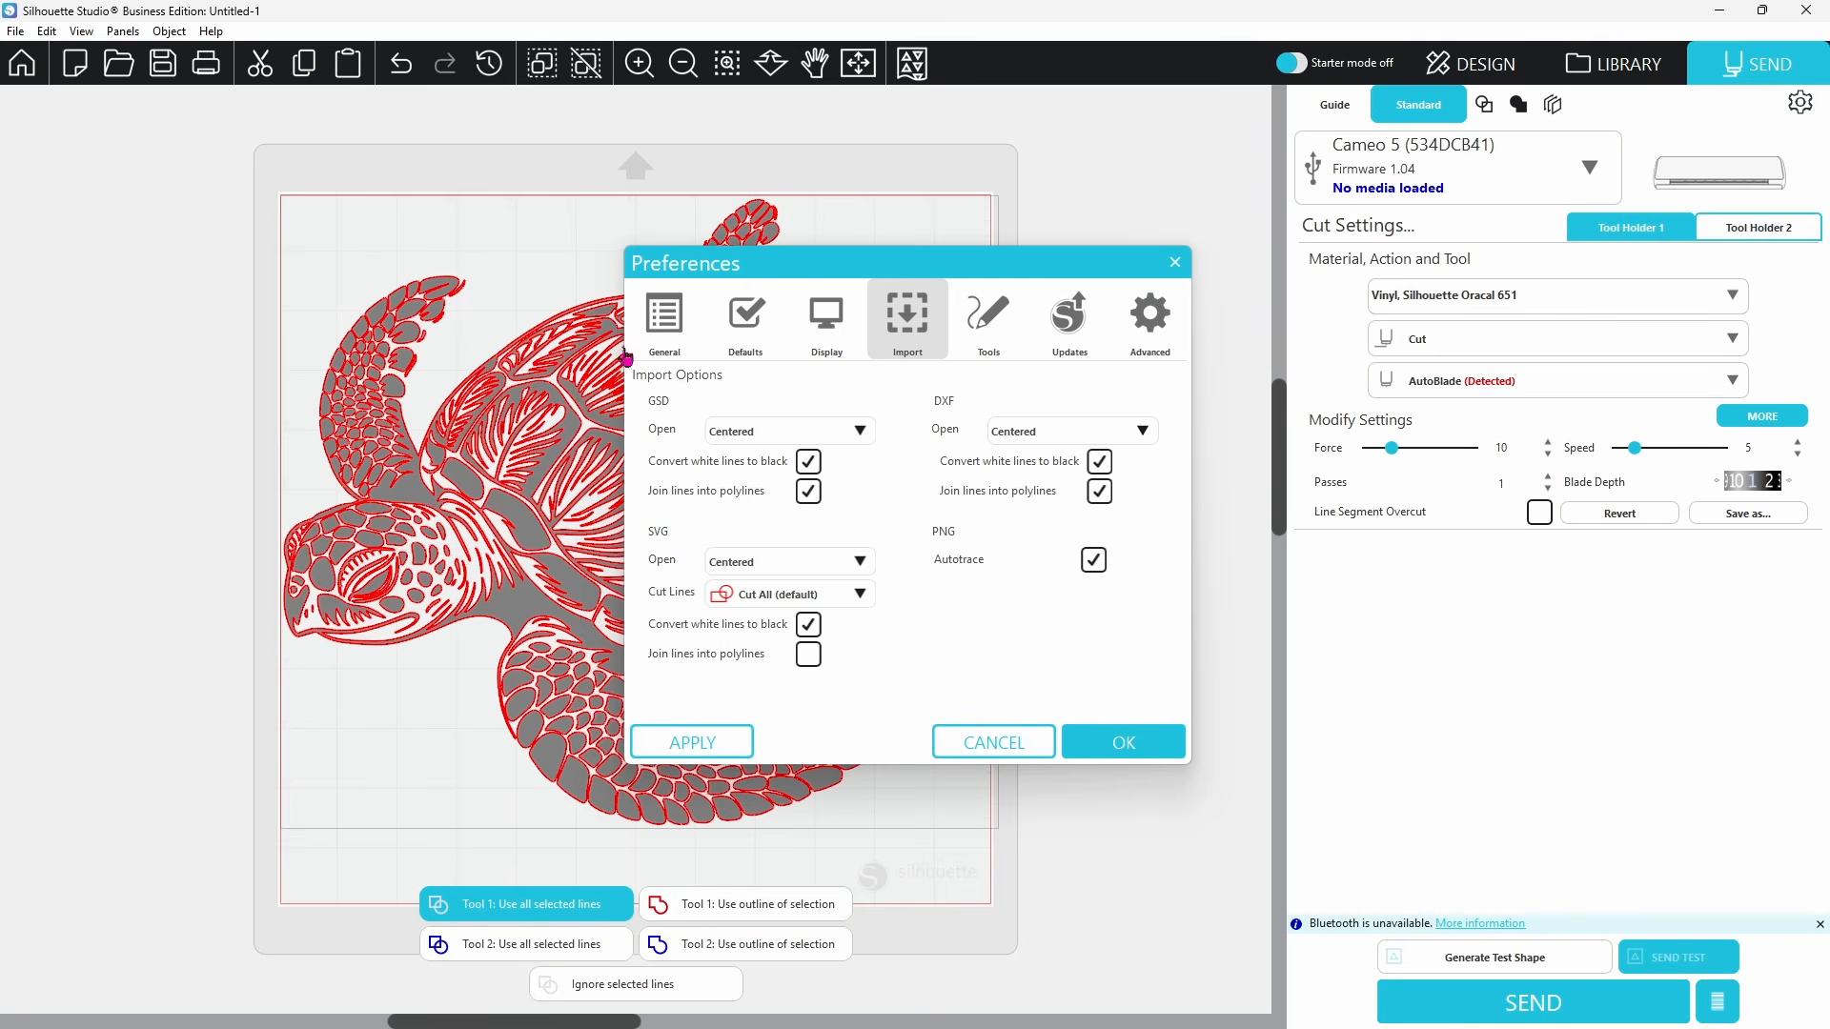
left_click(1454, 82)
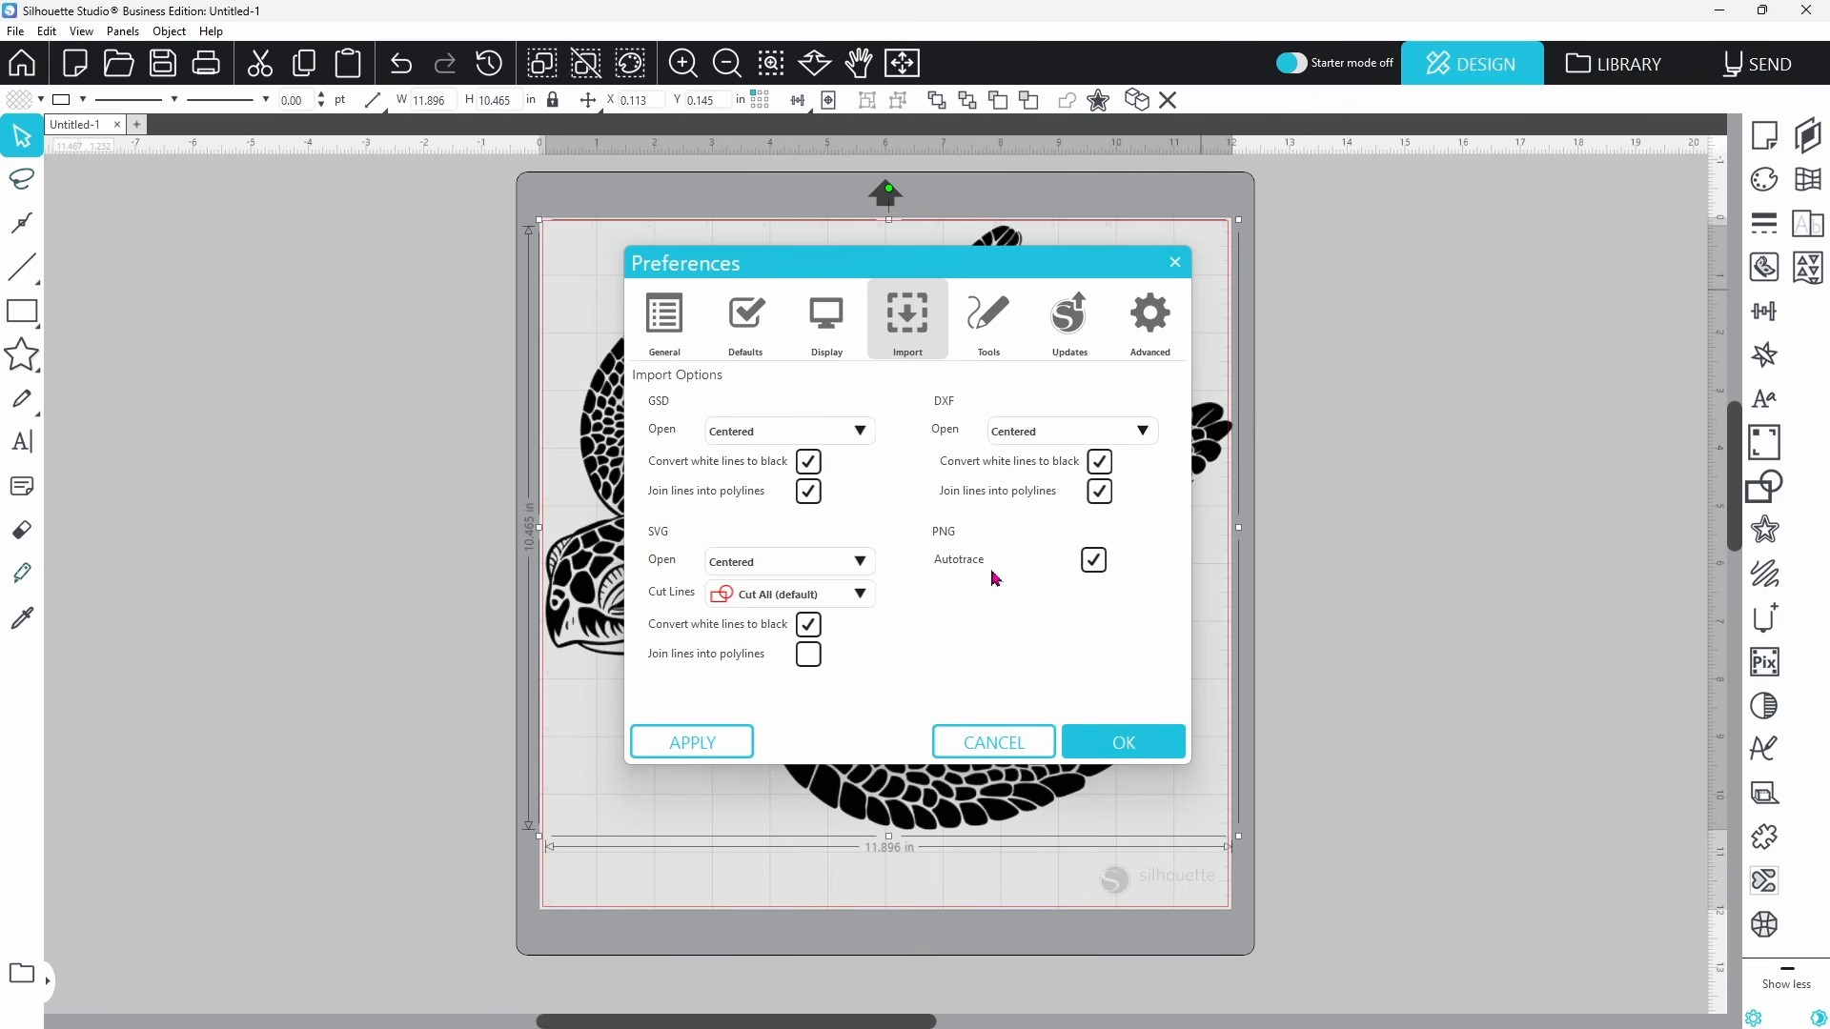
left_click(1095, 562)
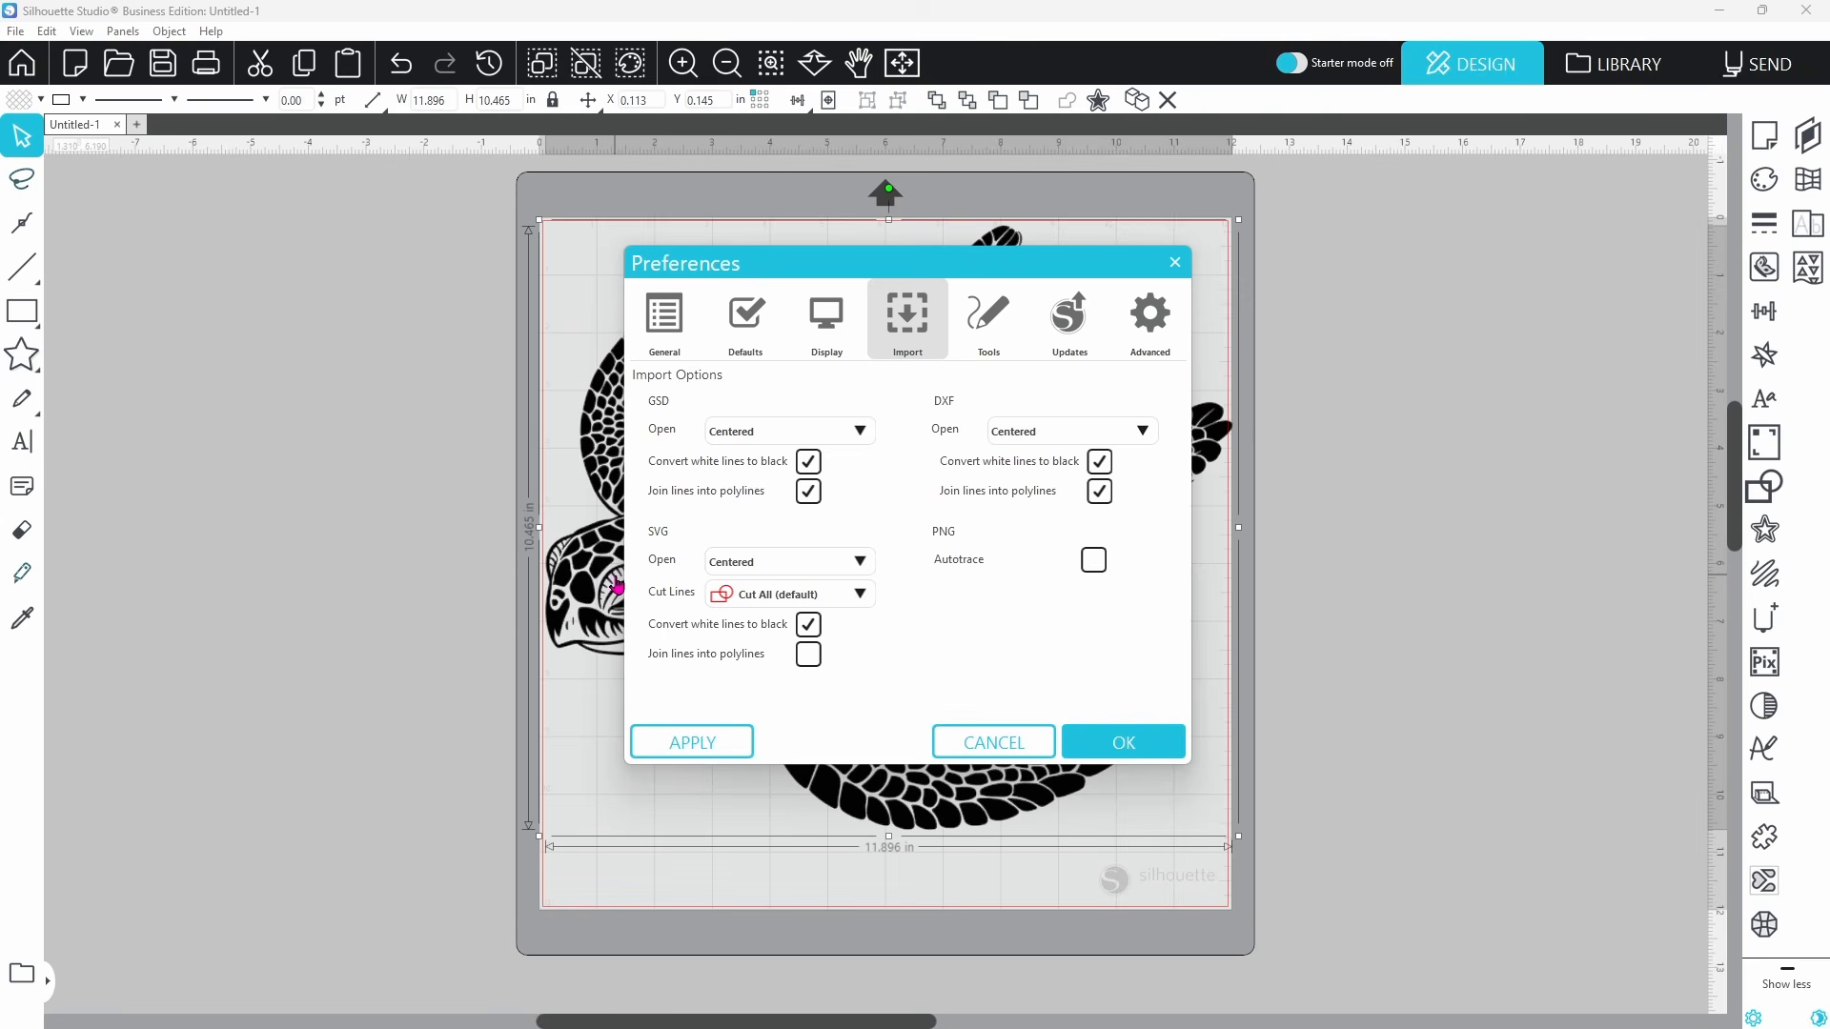
- Review the tool preferences, including the choices for the selection lasso style
left_click(997, 339)
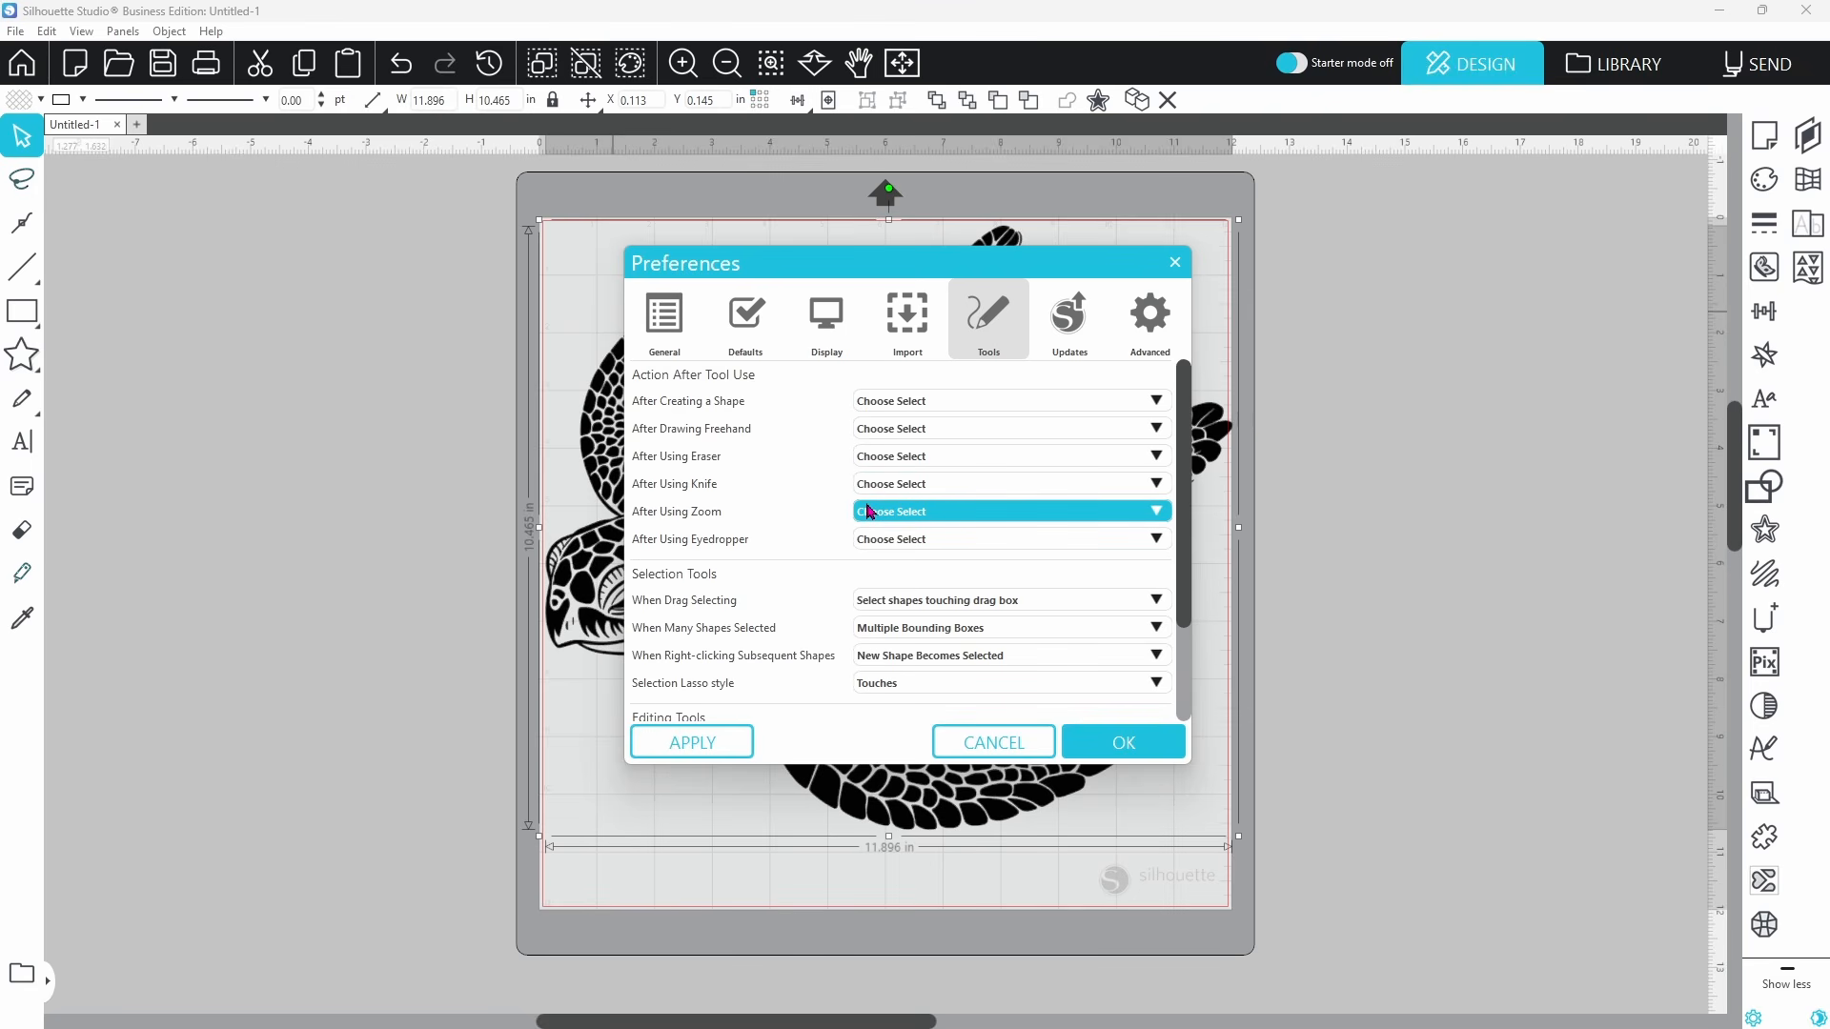
scroll(711, 466, "down", 3)
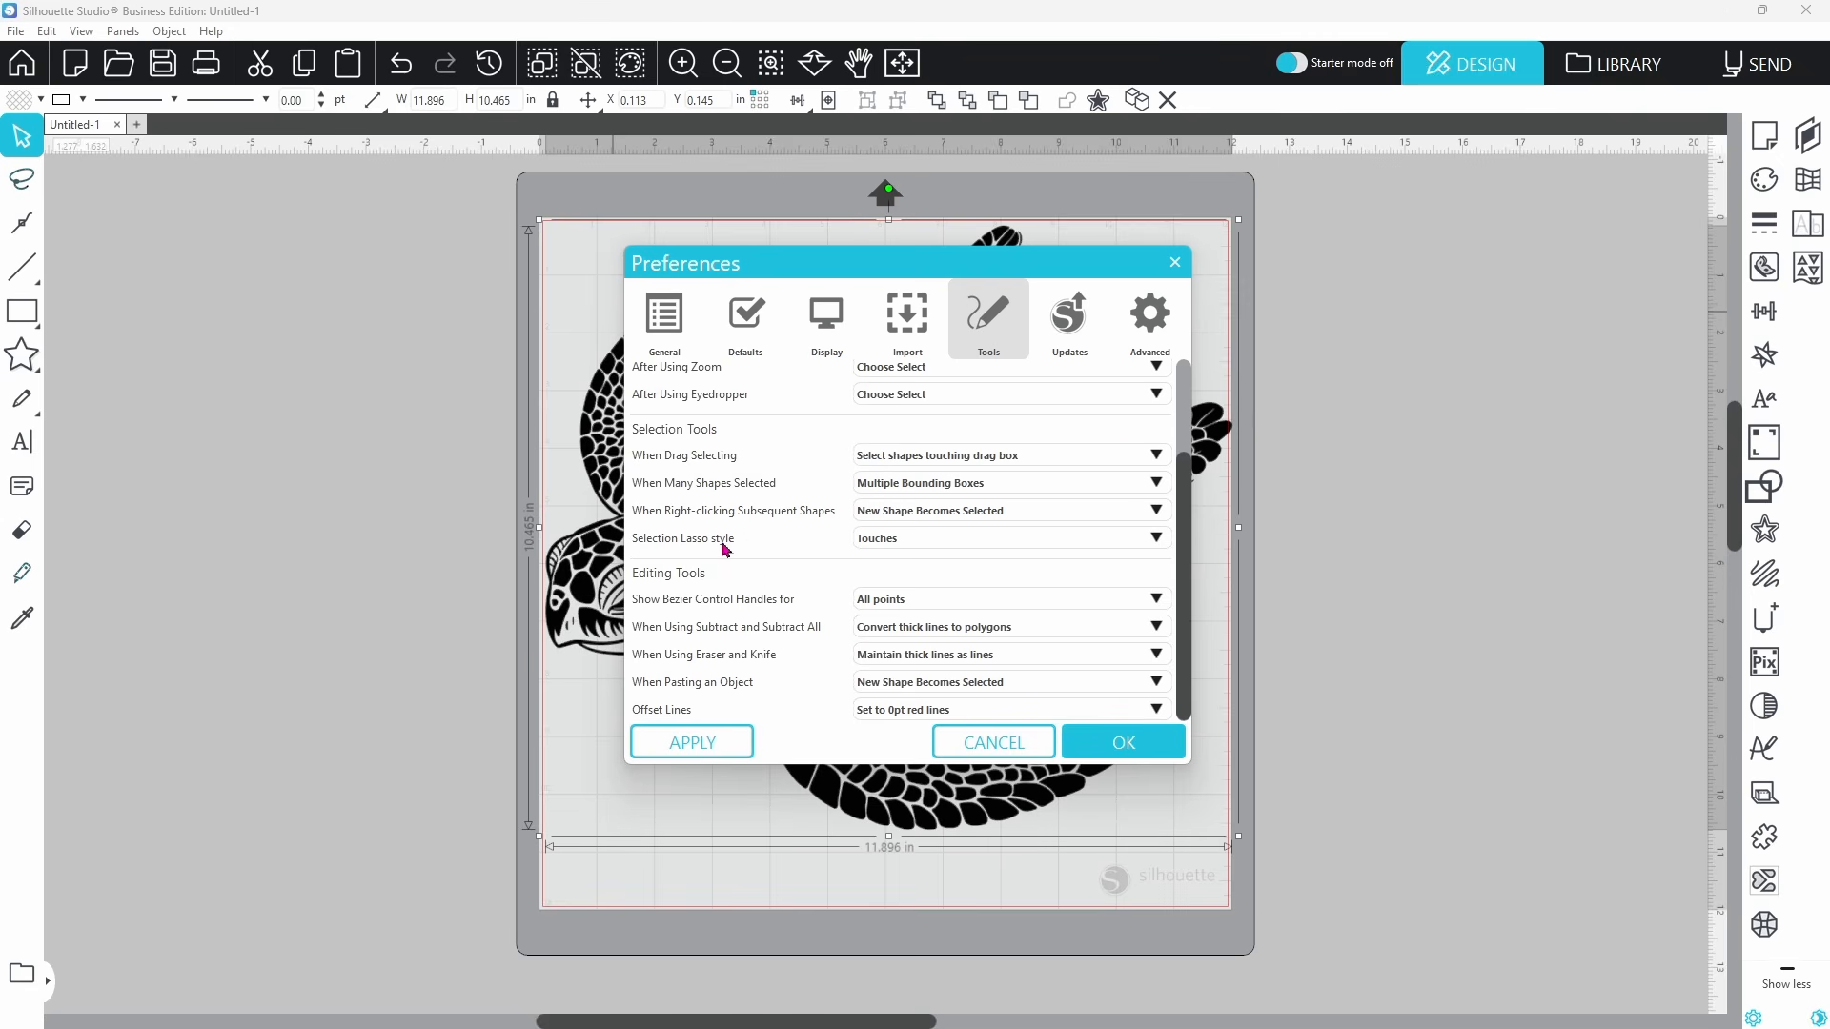
left_click(1157, 541)
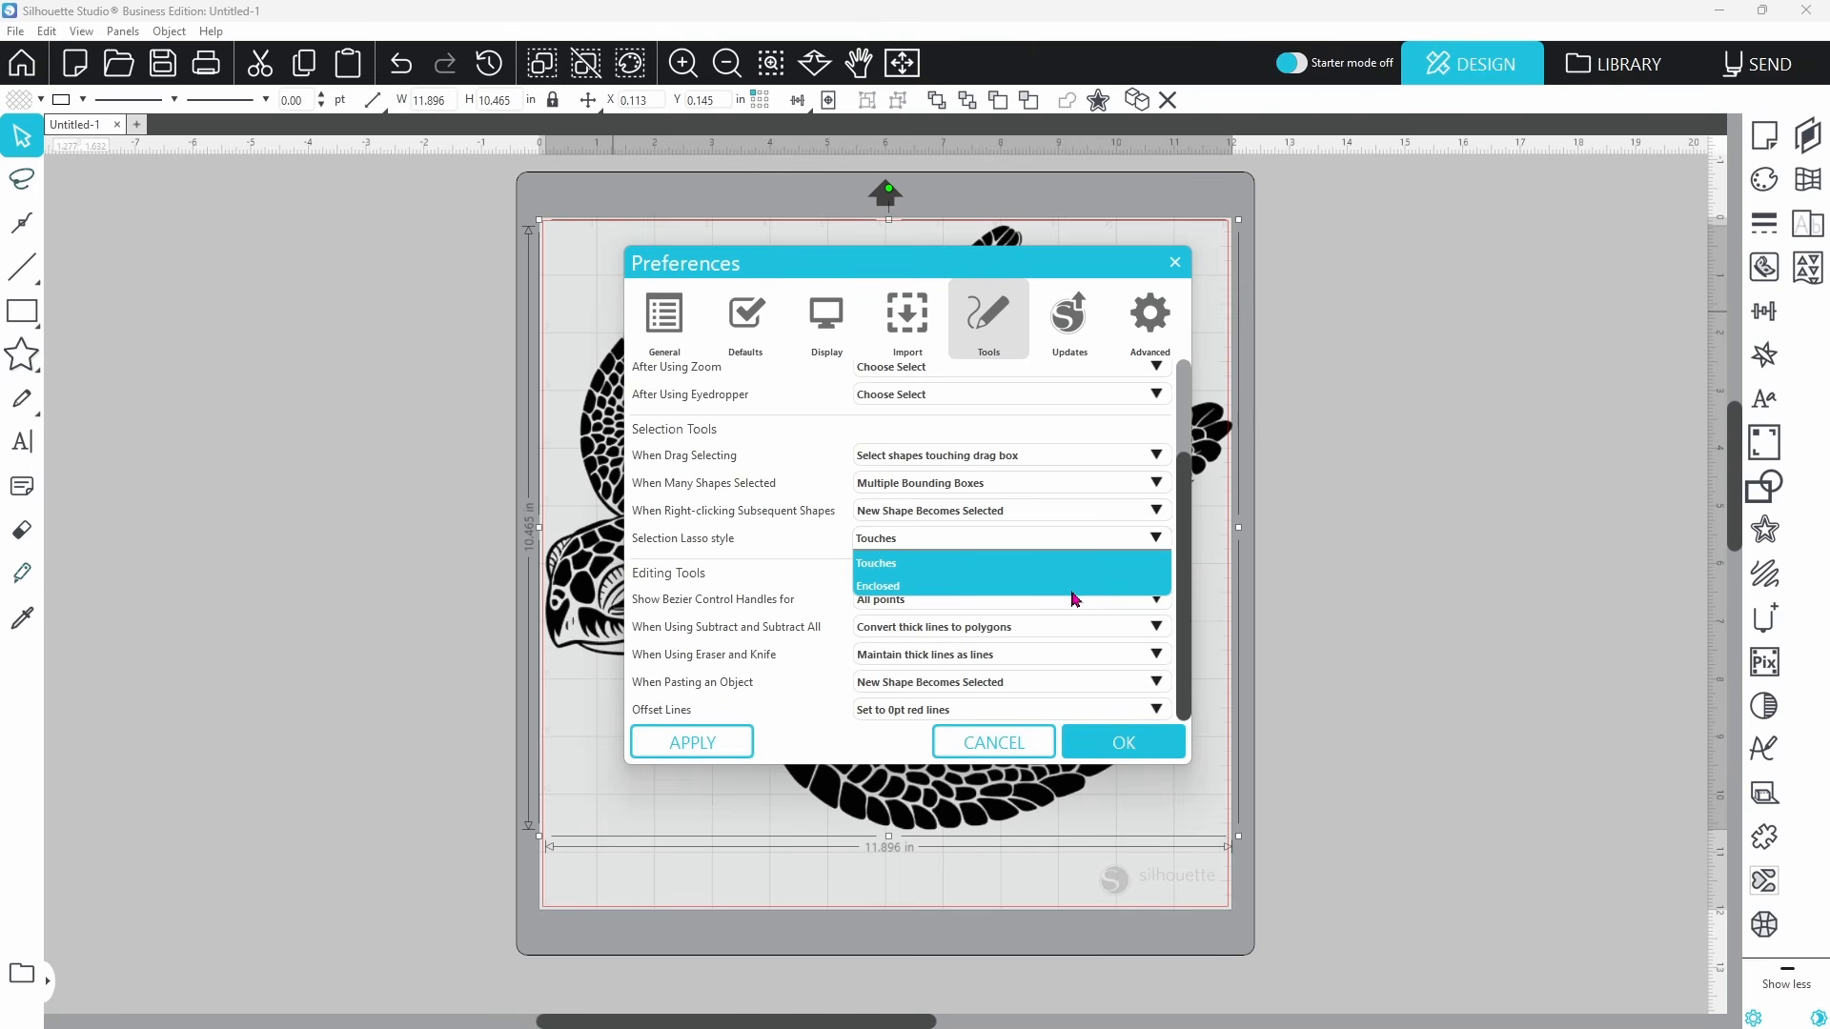
left_click(672, 573)
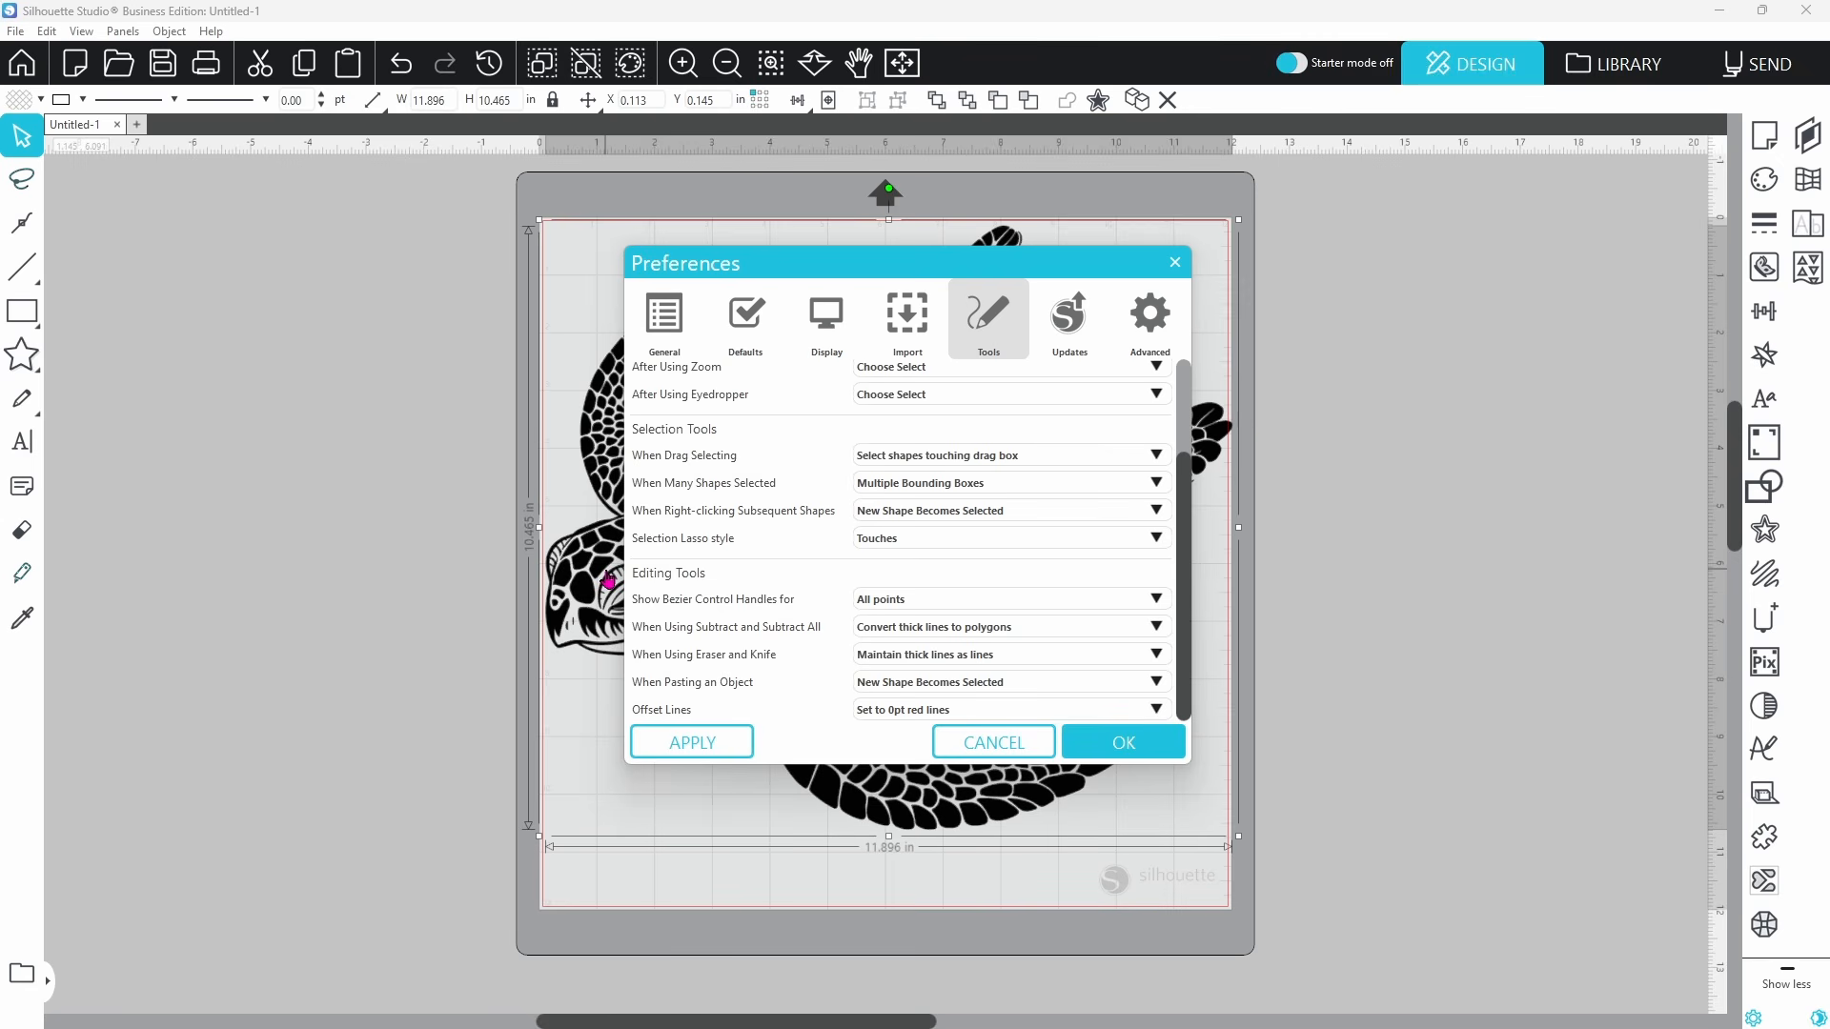
- Try setting the update check frequency to Never, and return it to Weekly with beta updates included
left_click(1070, 331)
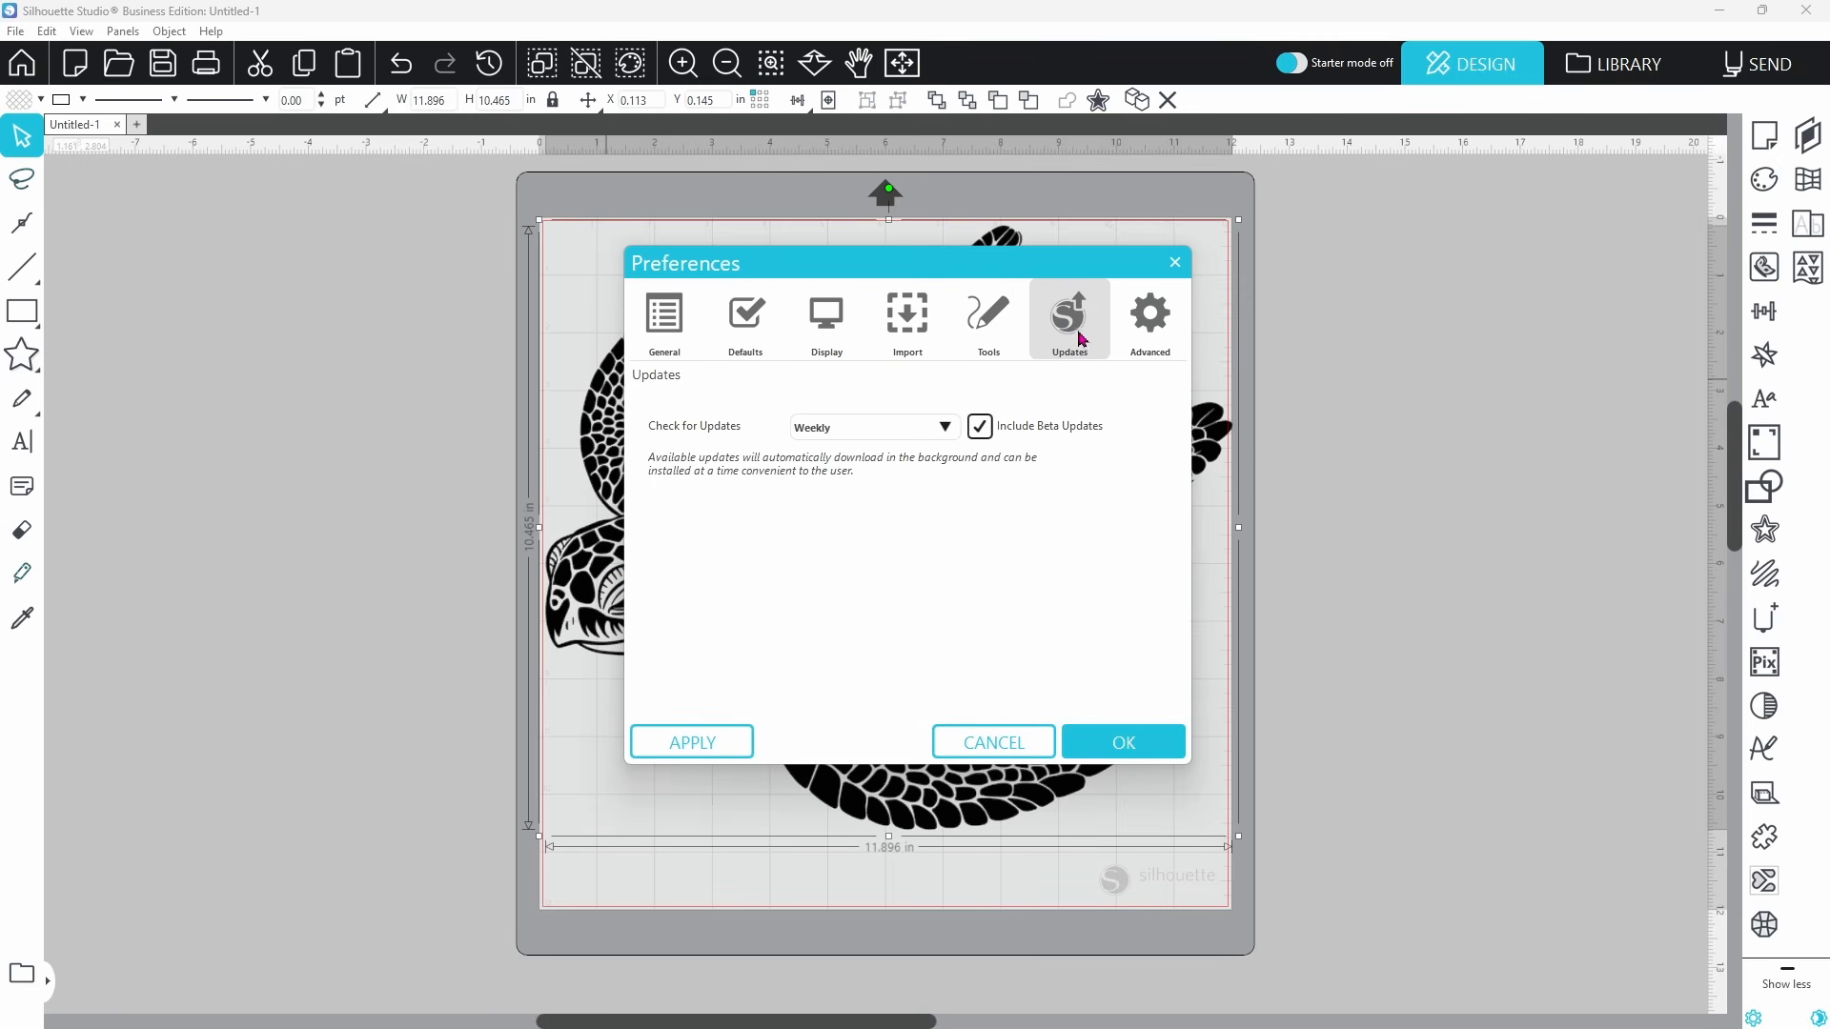
left_click(946, 431)
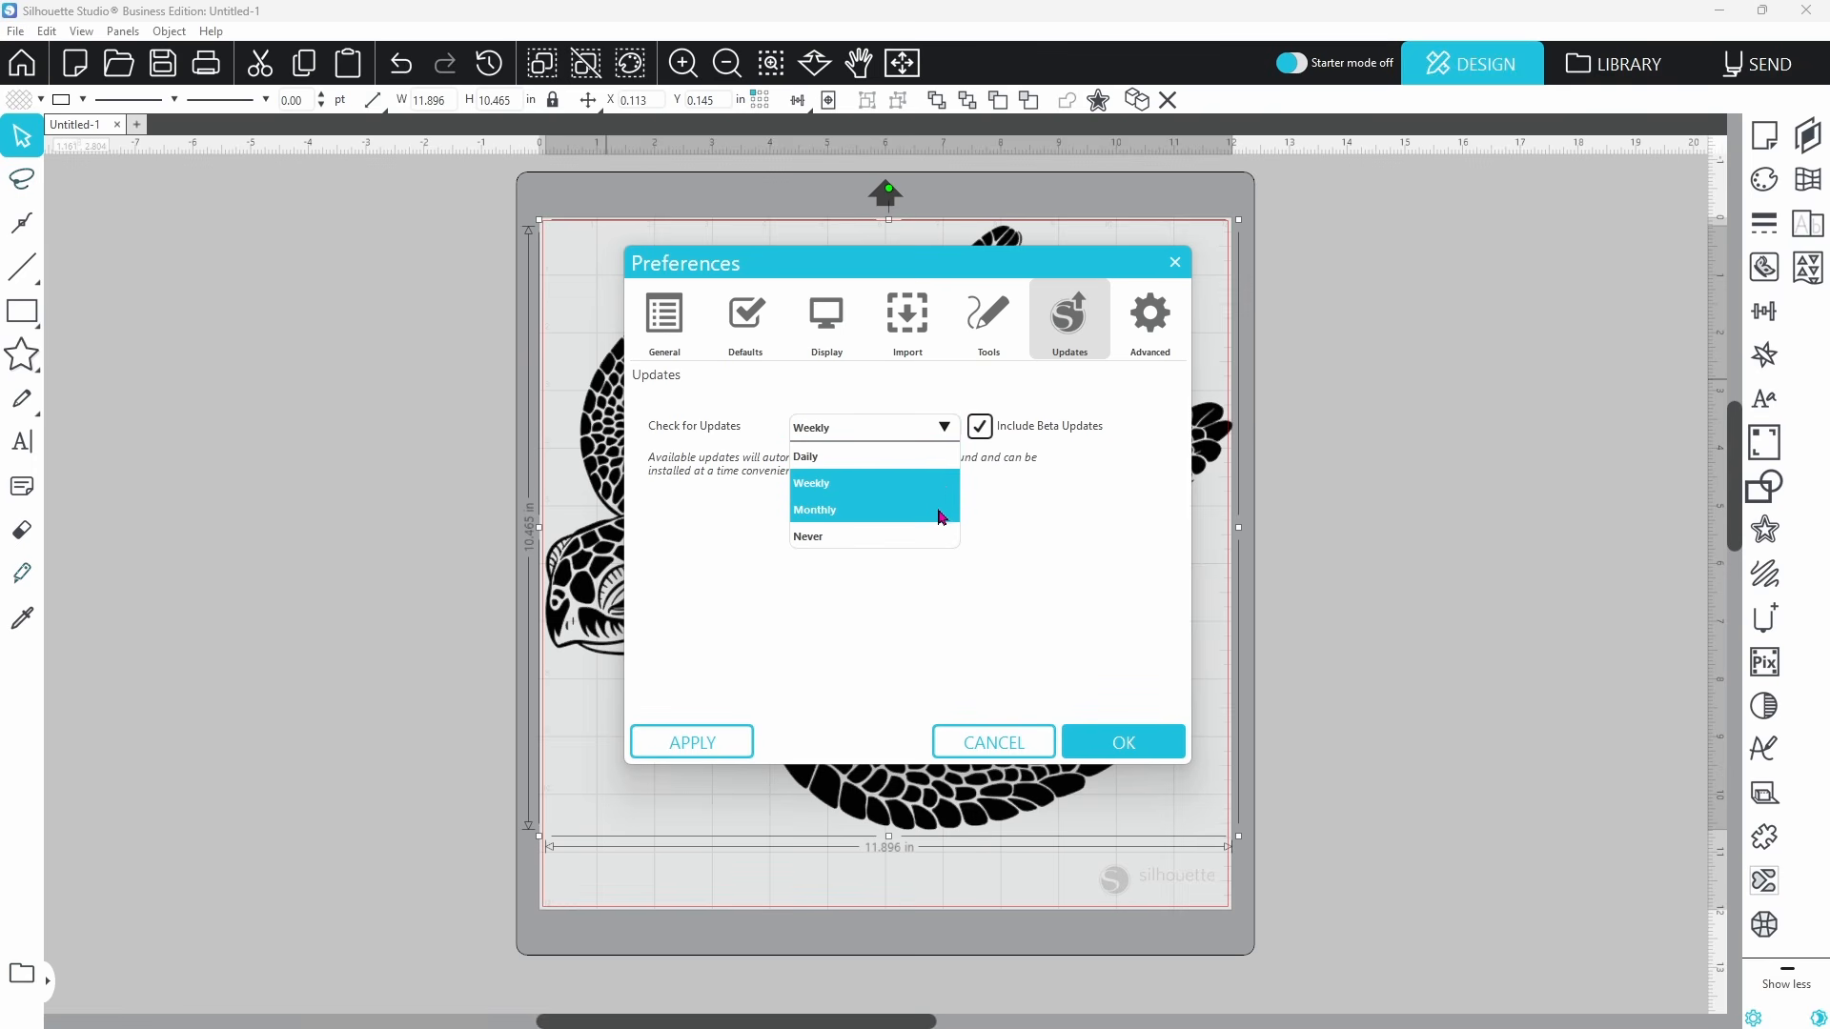
left_click(1015, 476)
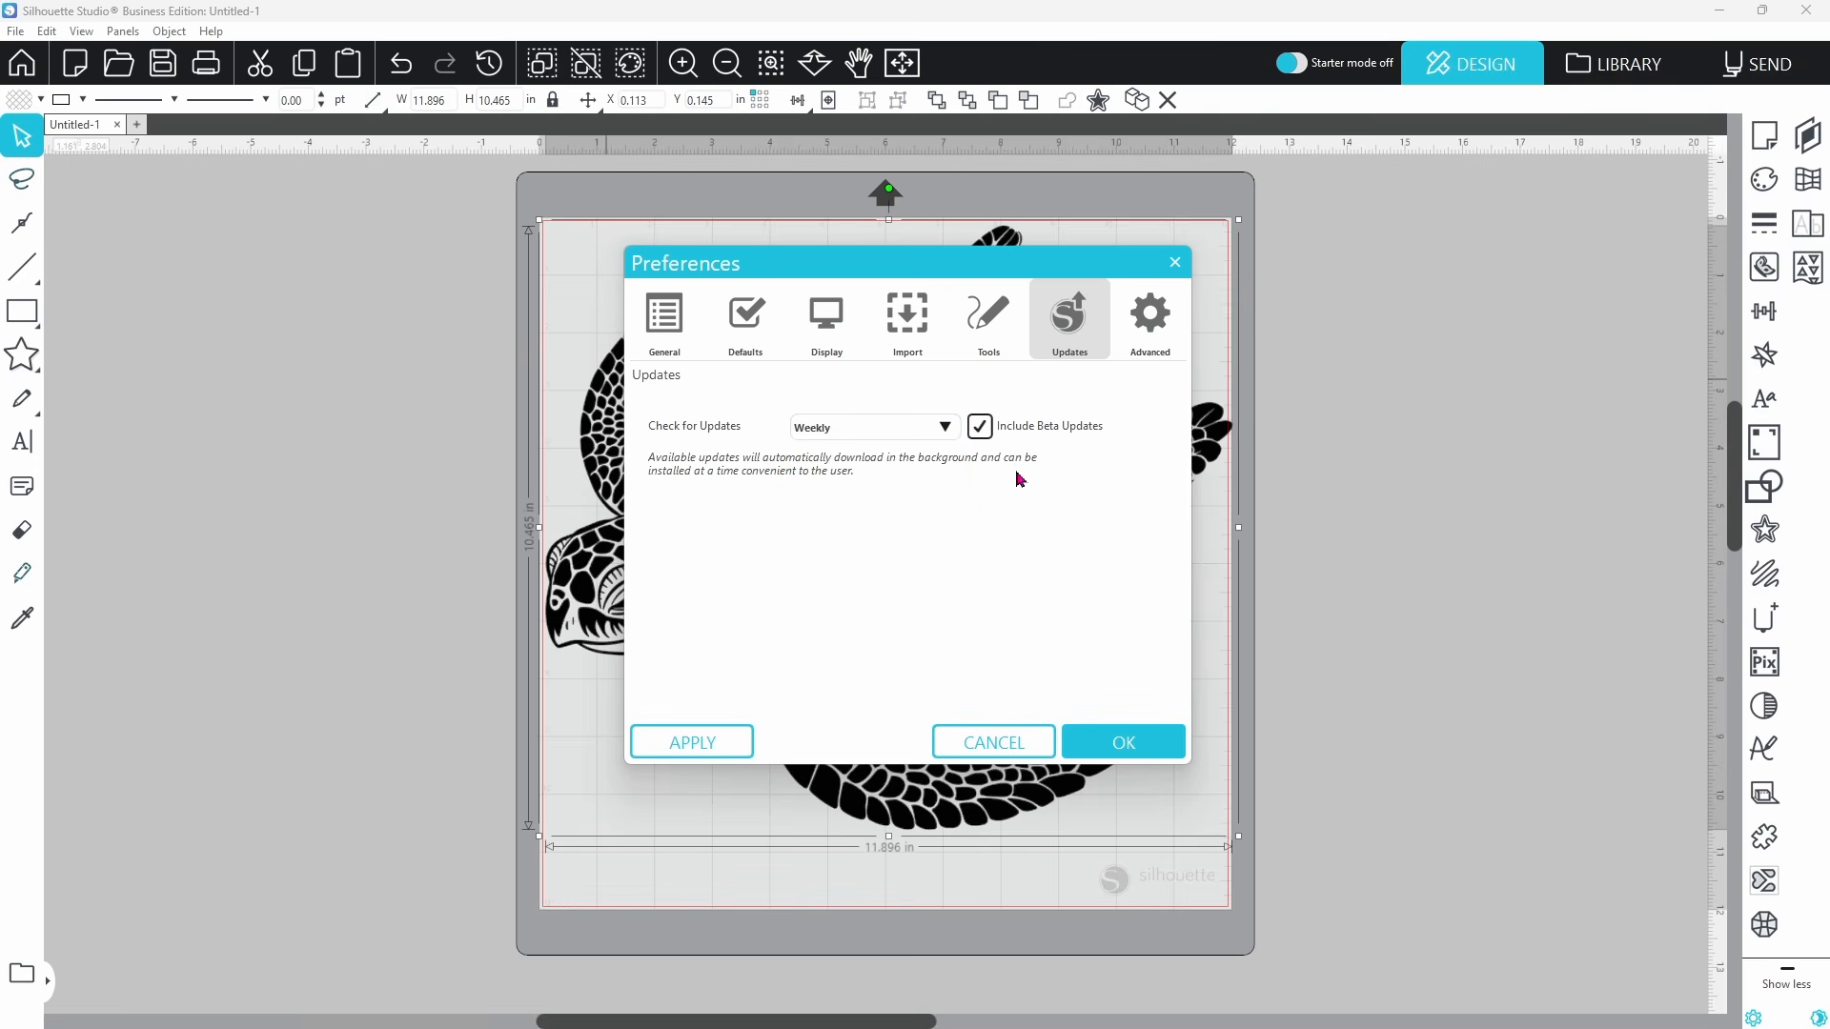
left_click(978, 429)
left_click(949, 429)
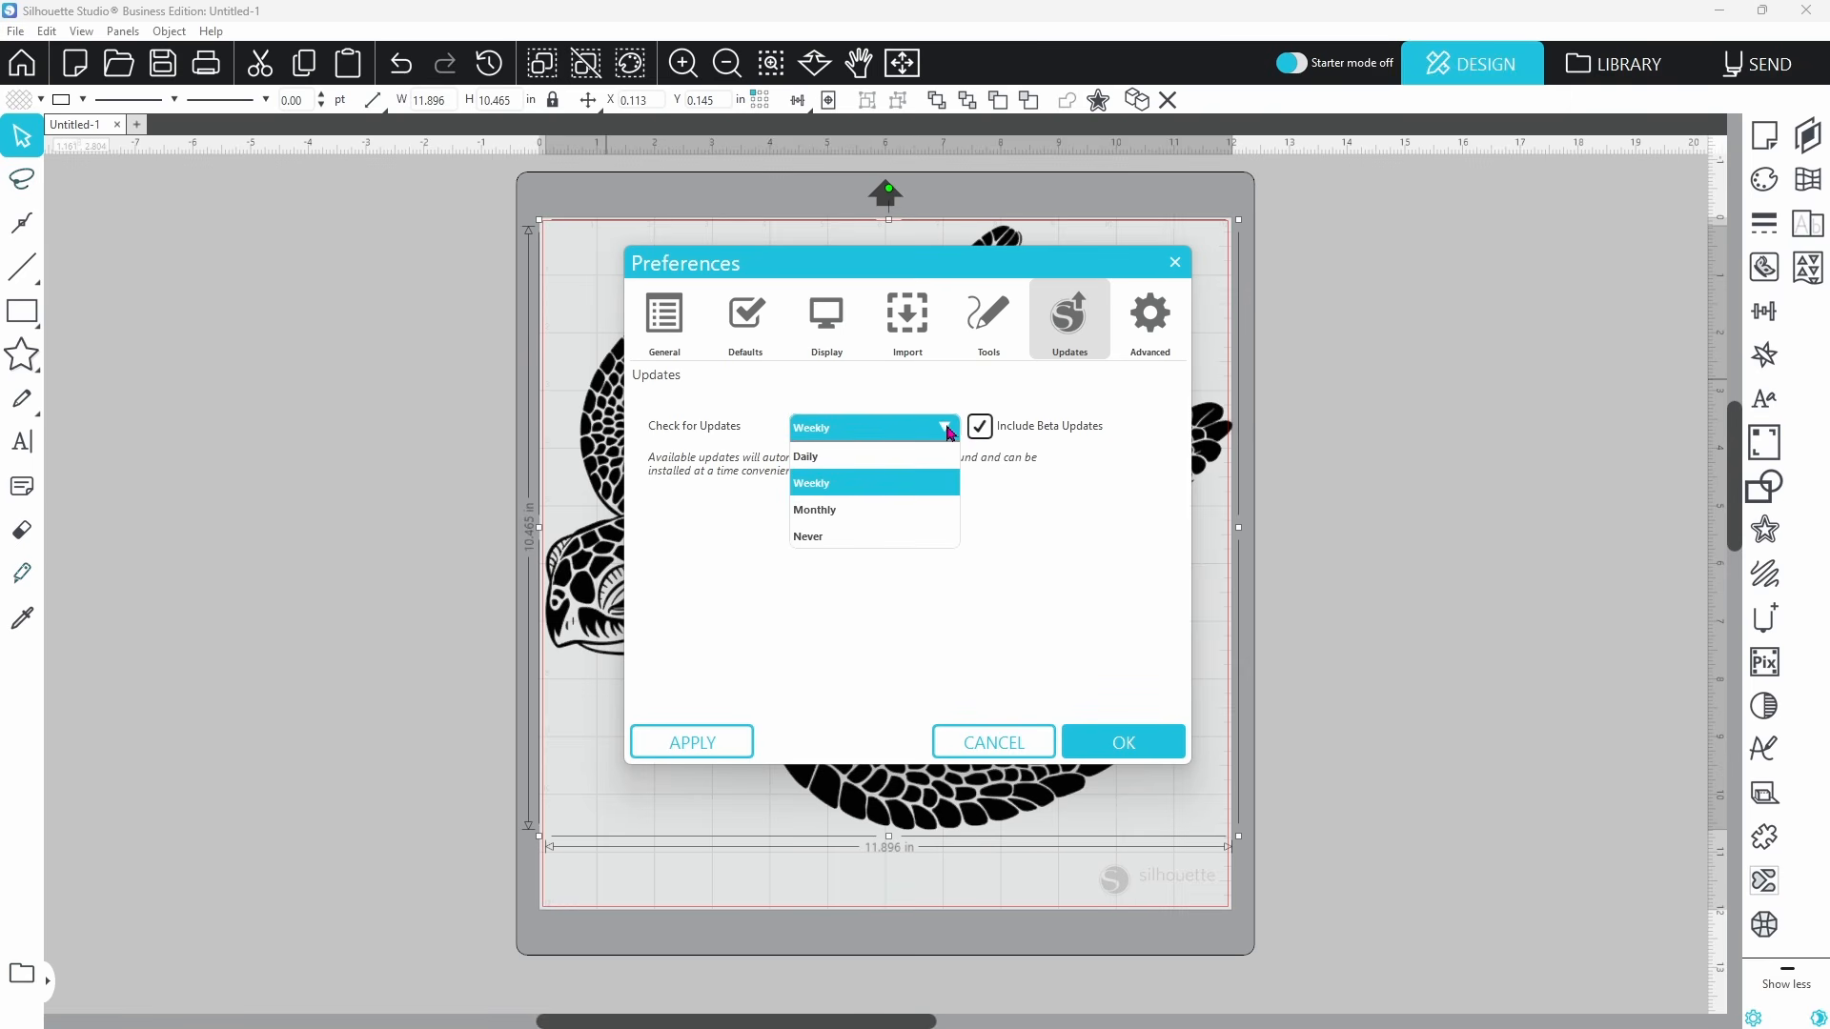
left_click(883, 541)
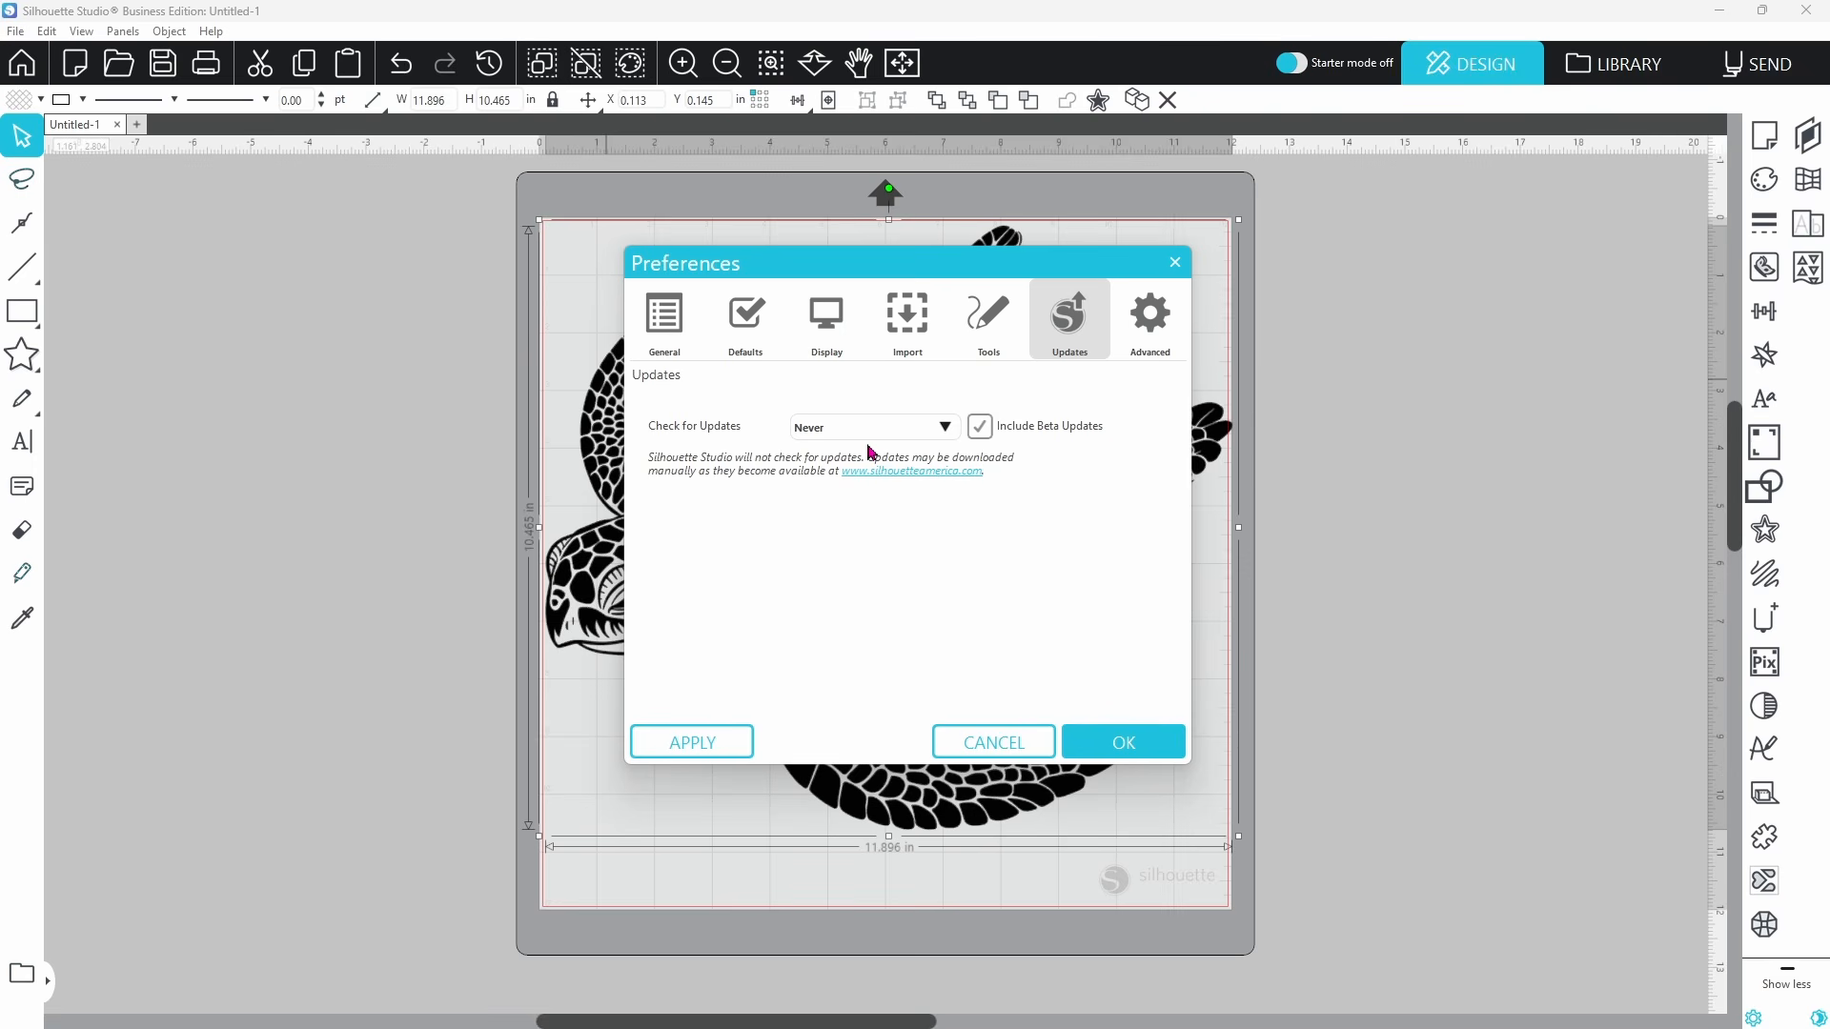
left_click(953, 434)
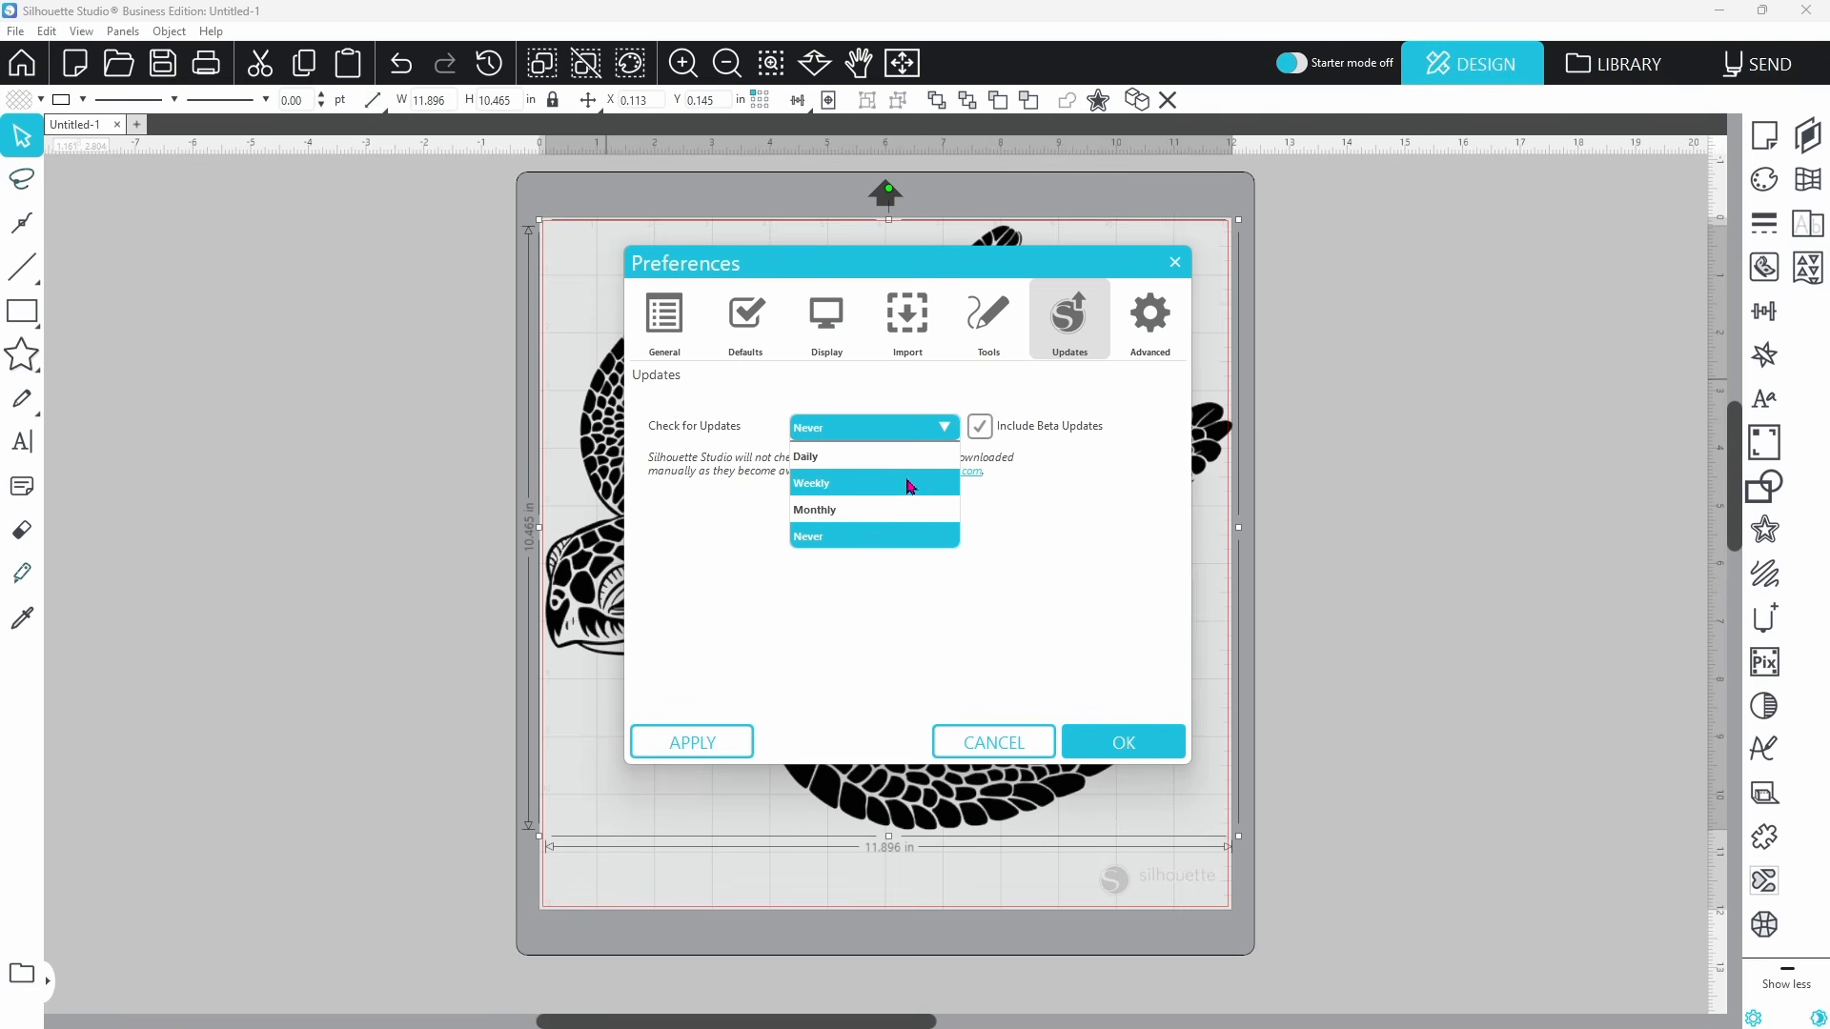
left_click(907, 492)
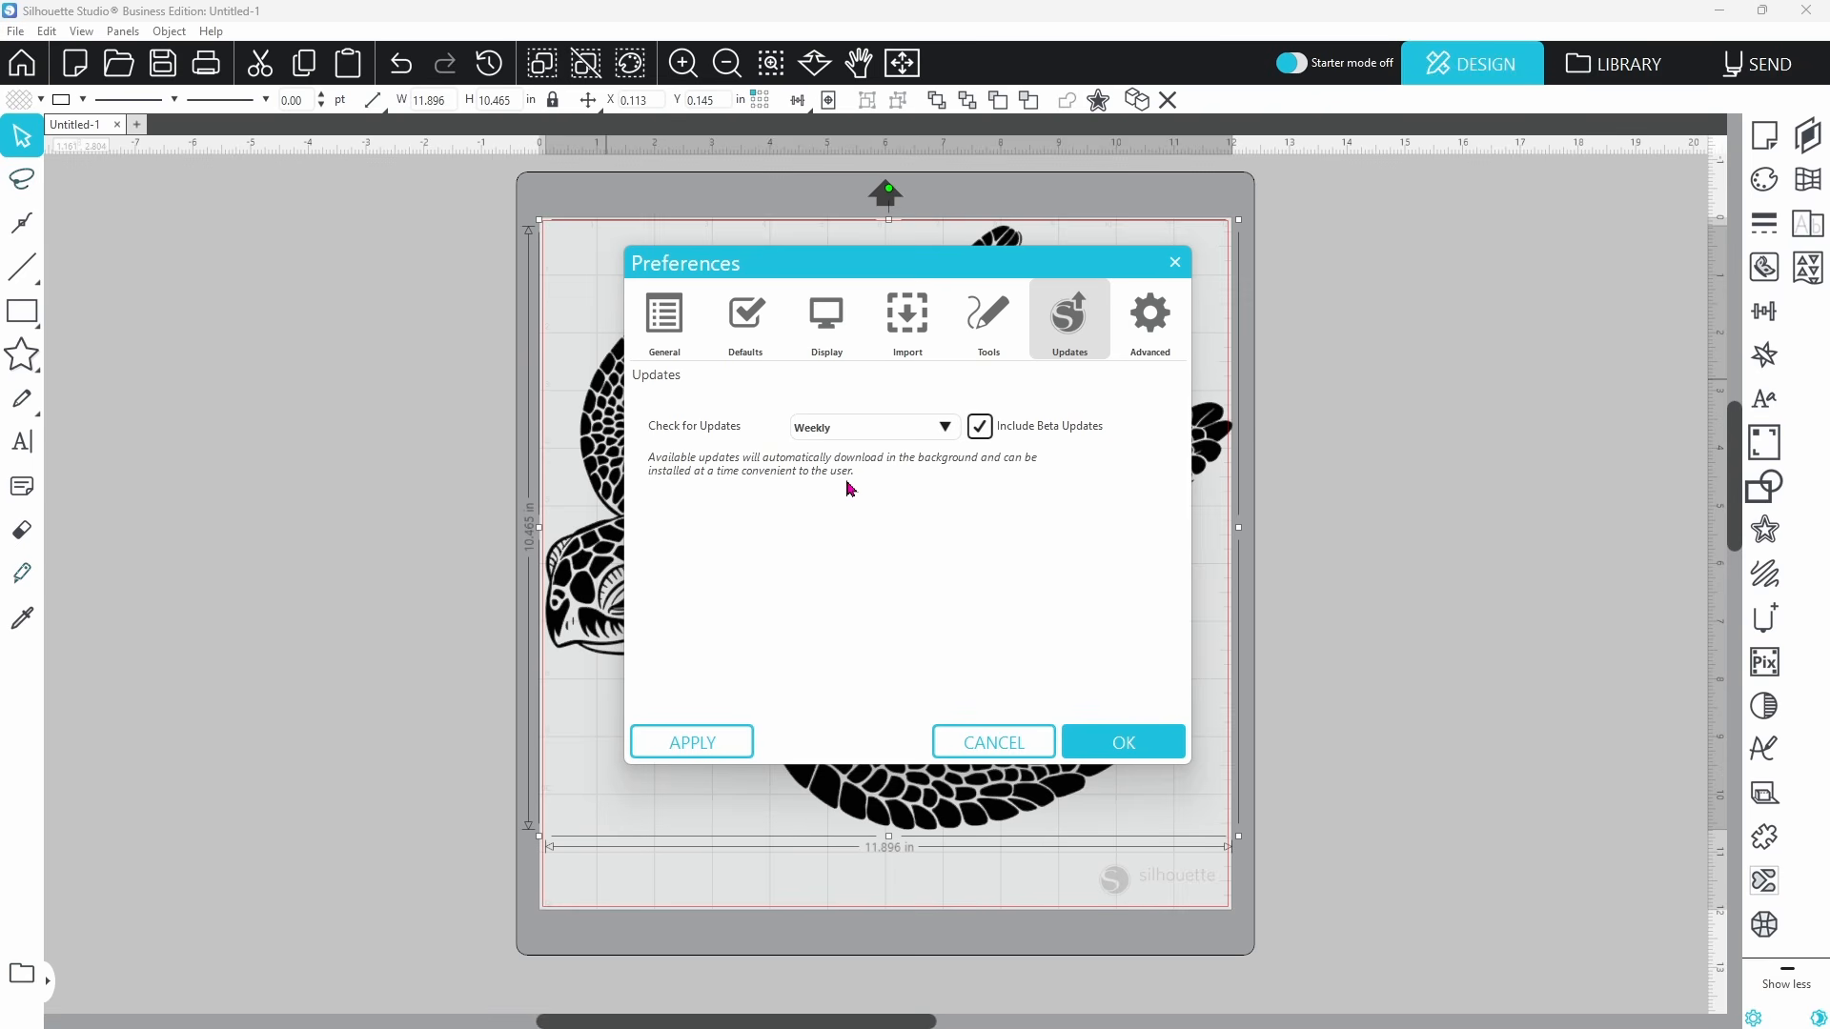
- In the advanced preferences, set the packet size to 500 bytes and review the connection and OpenGL options
left_click(1144, 324)
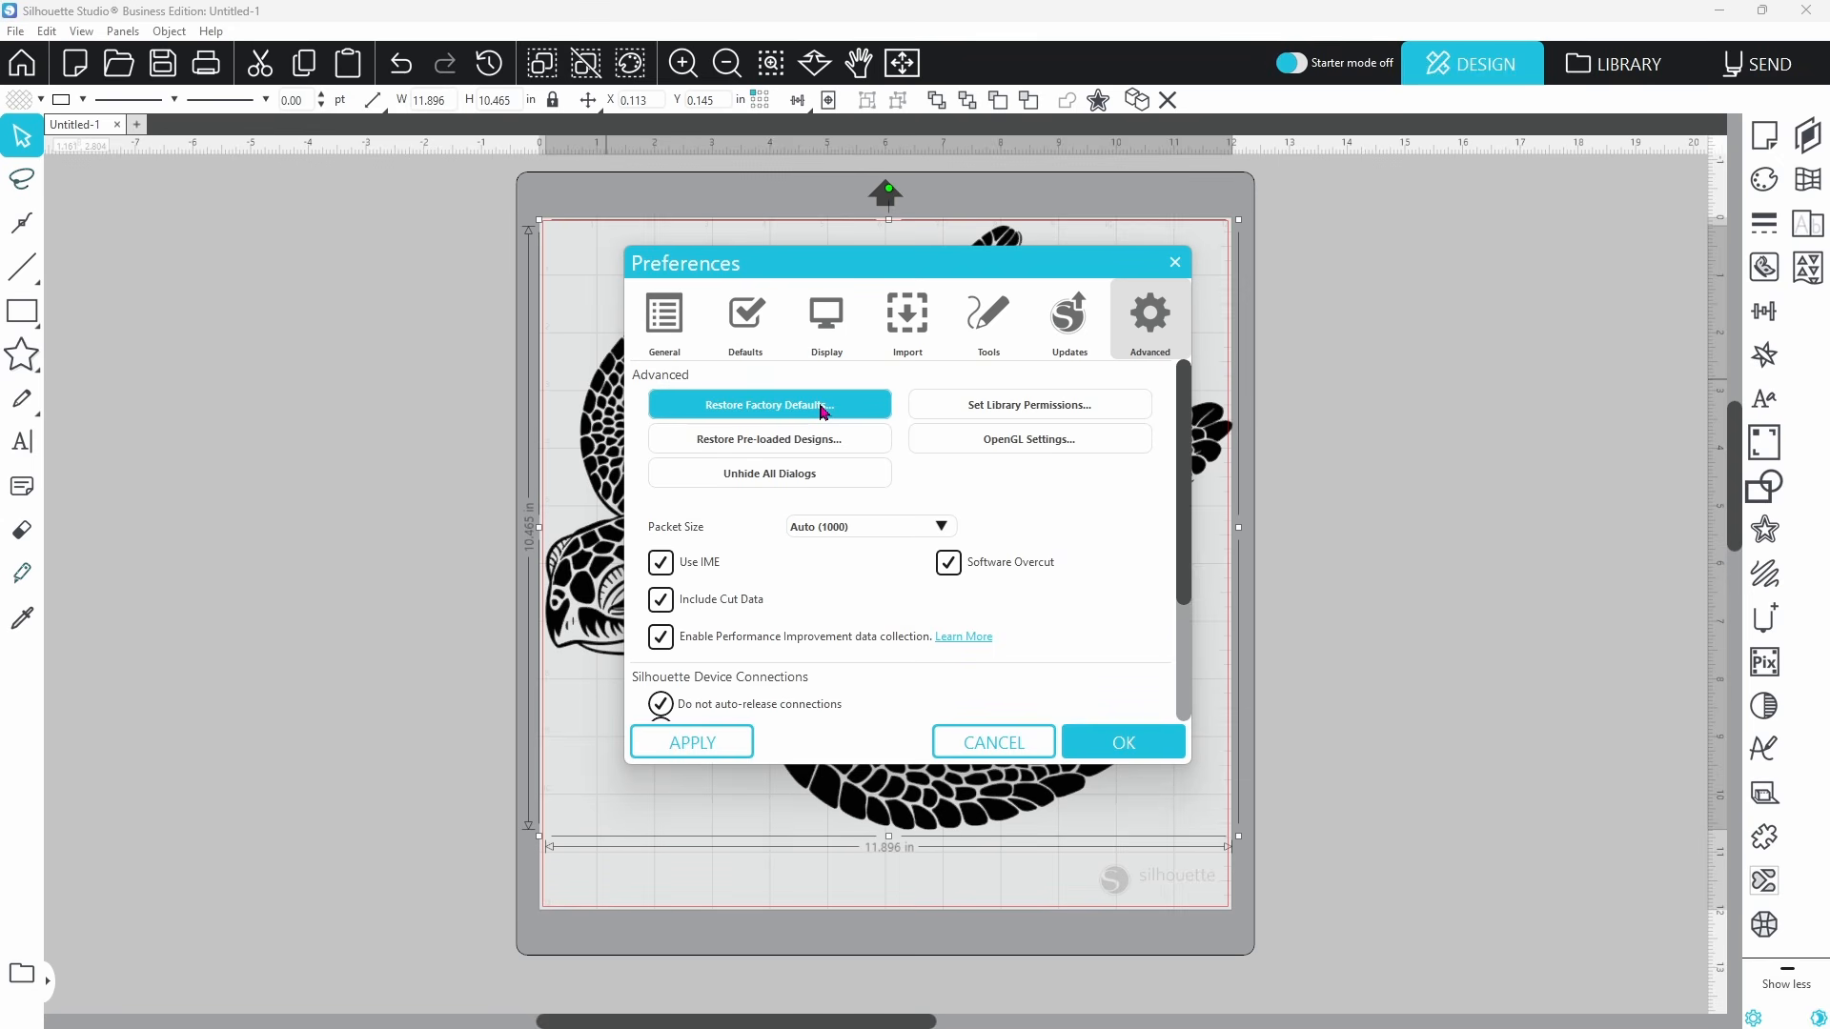
scroll(822, 409, "down", 2)
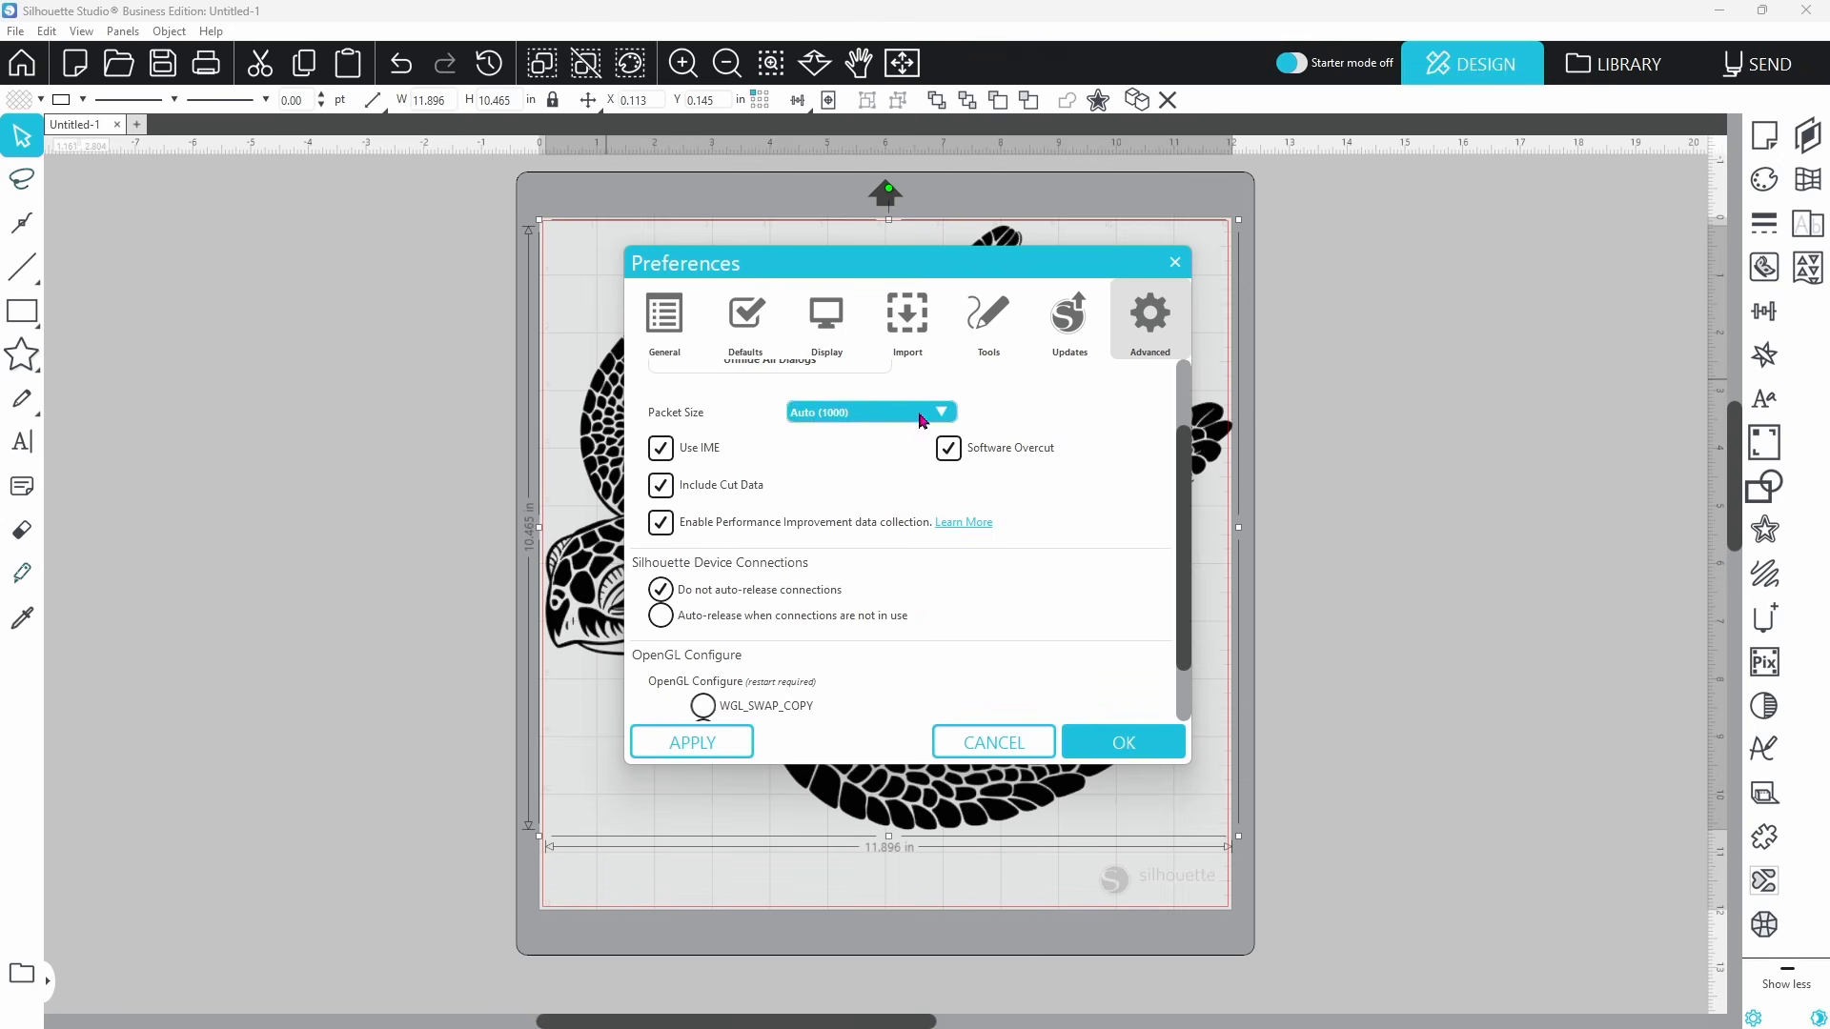
left_click(949, 416)
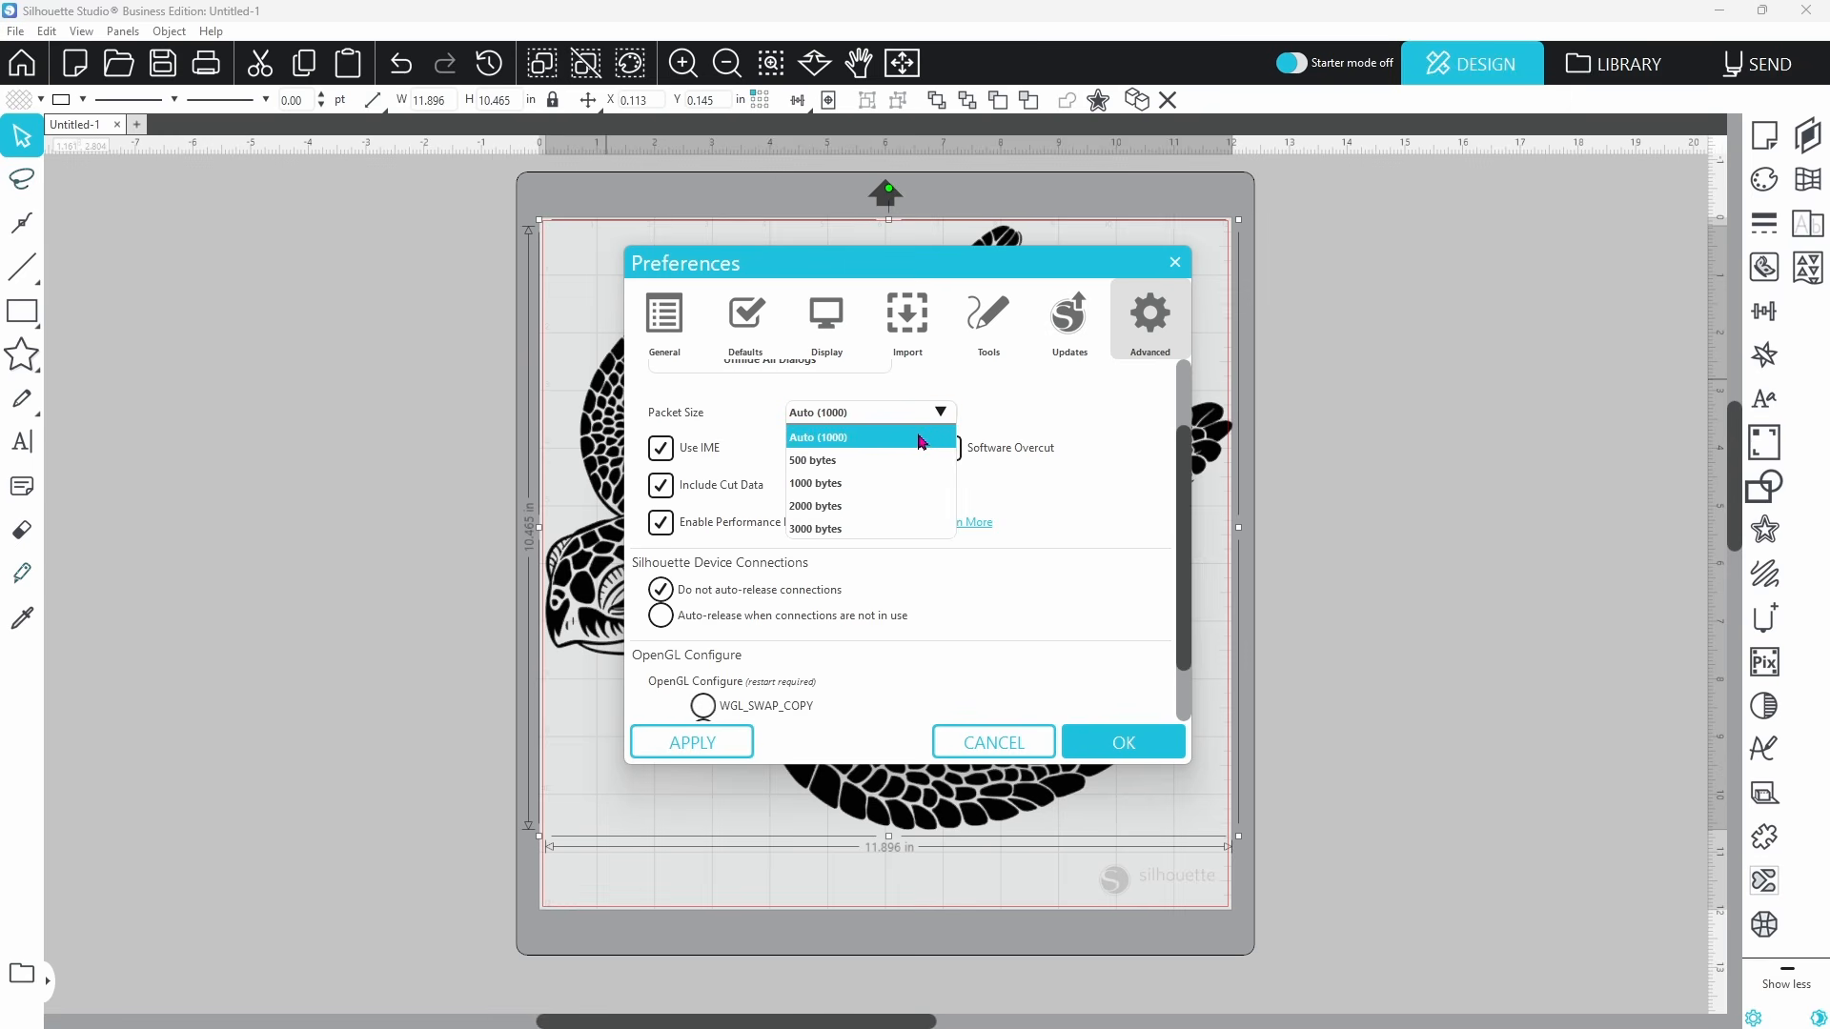
left_click(820, 464)
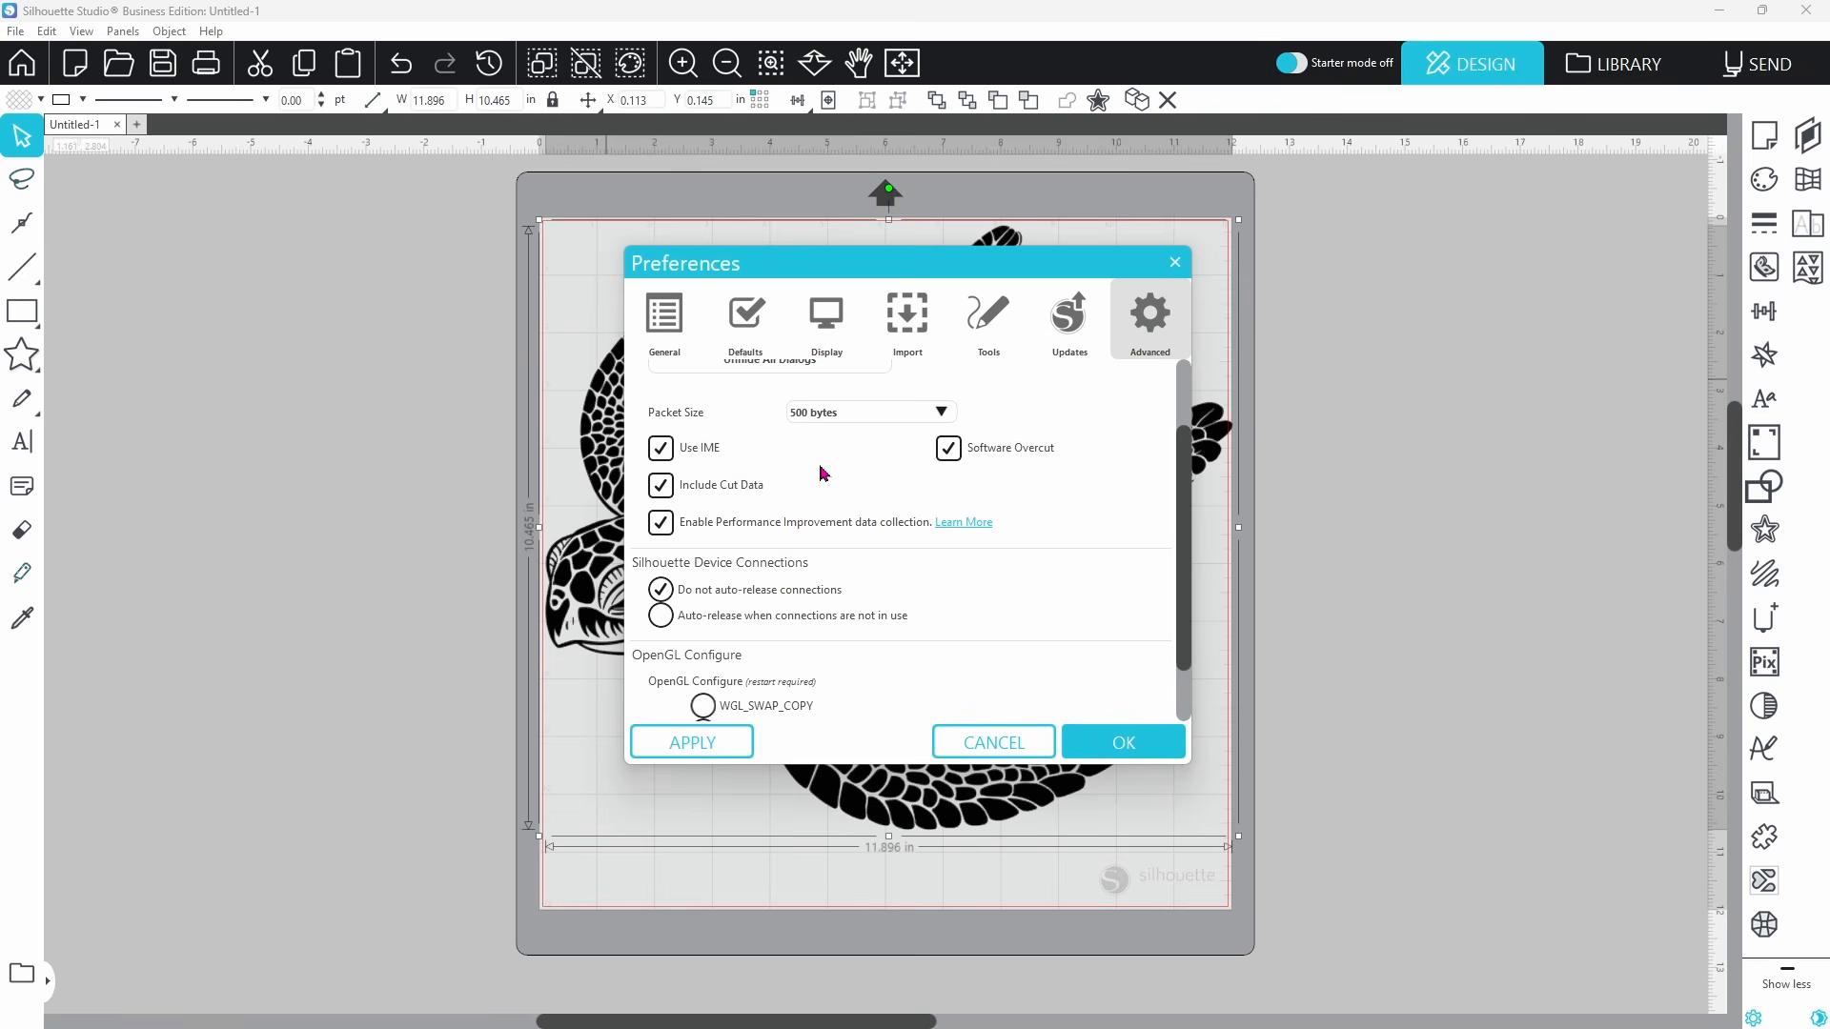
scroll(820, 459, "down", 1)
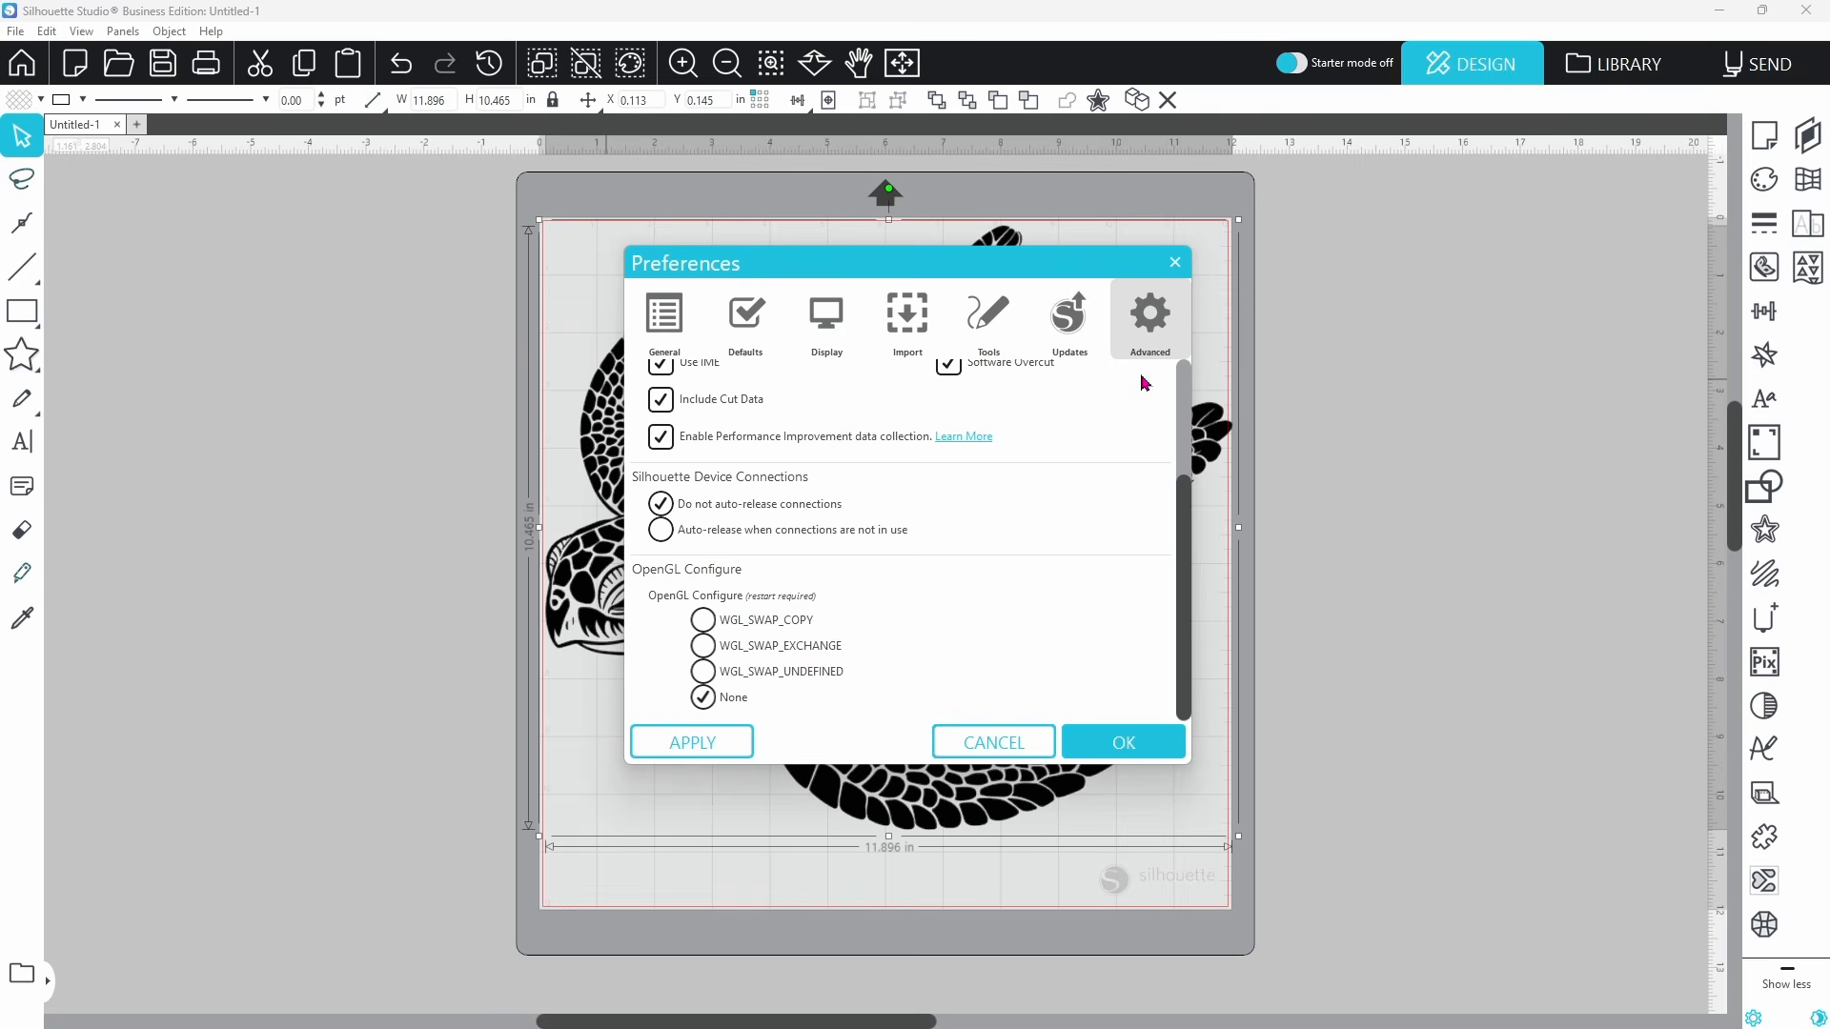
- Apply the changed preferences, acknowledge the restart notice and close the preferences dialog
left_click(713, 743)
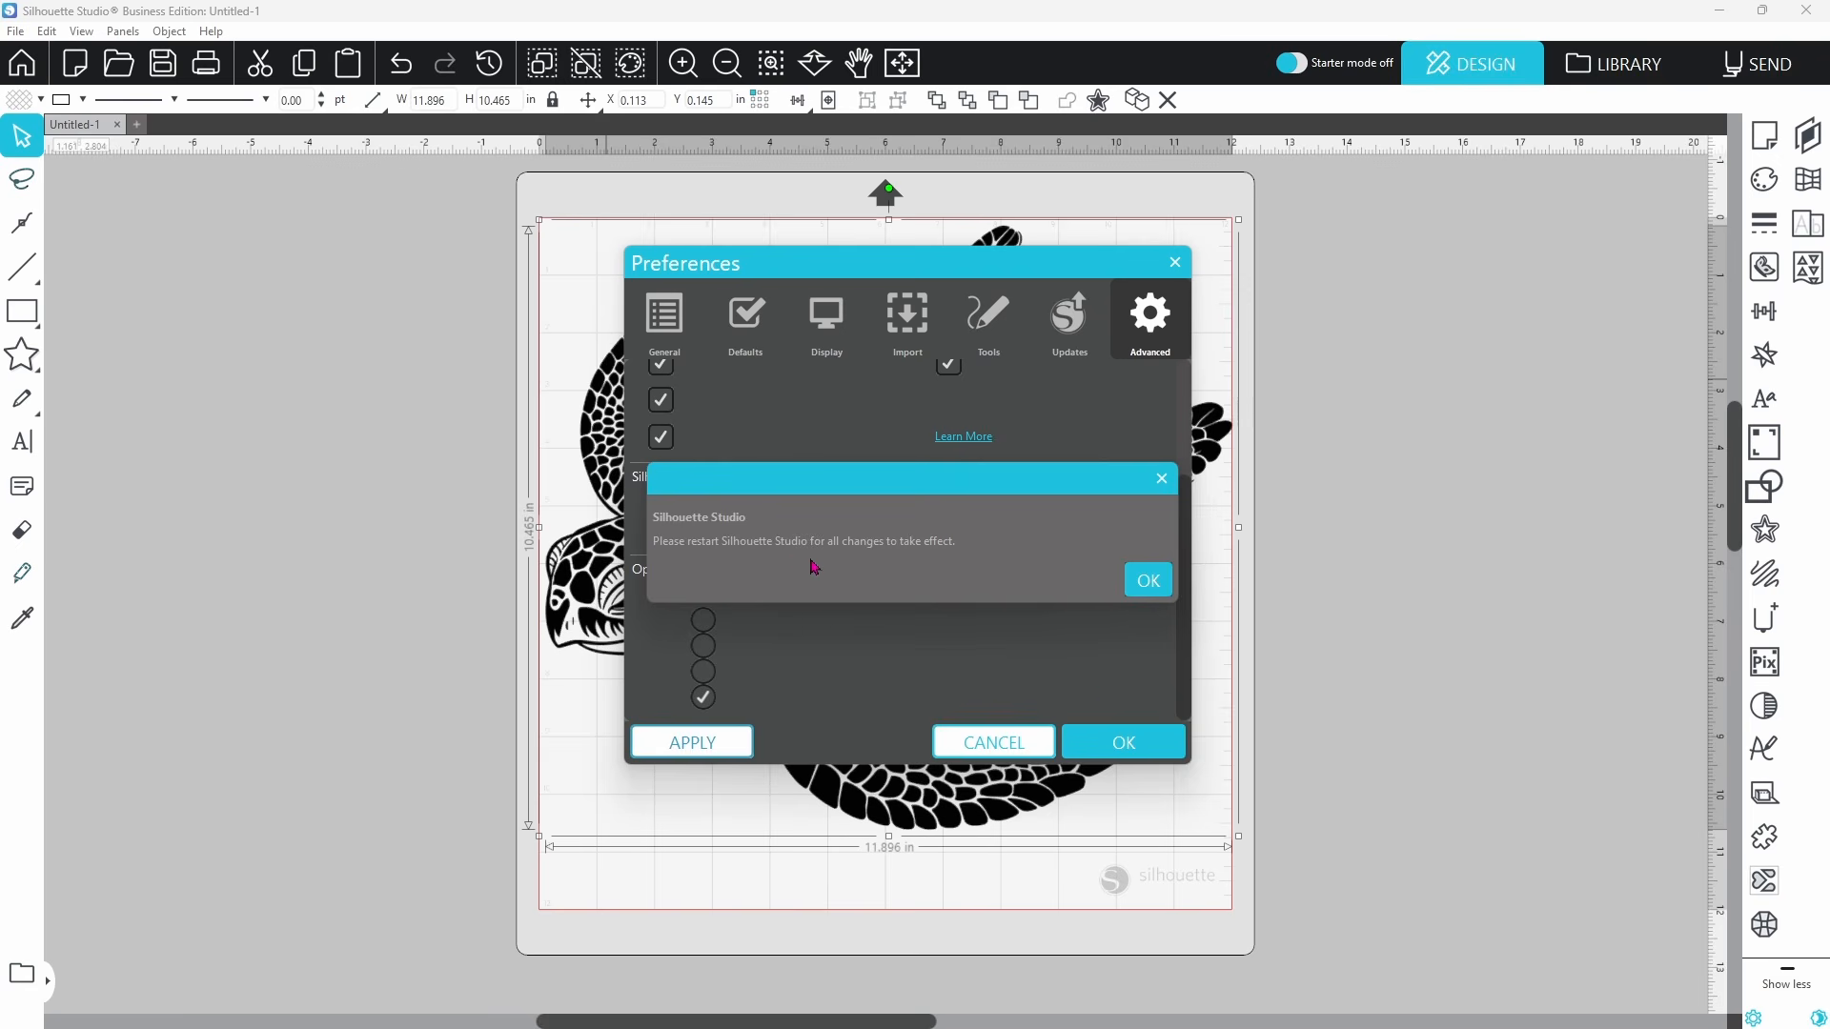
left_click(1153, 585)
left_click(1113, 745)
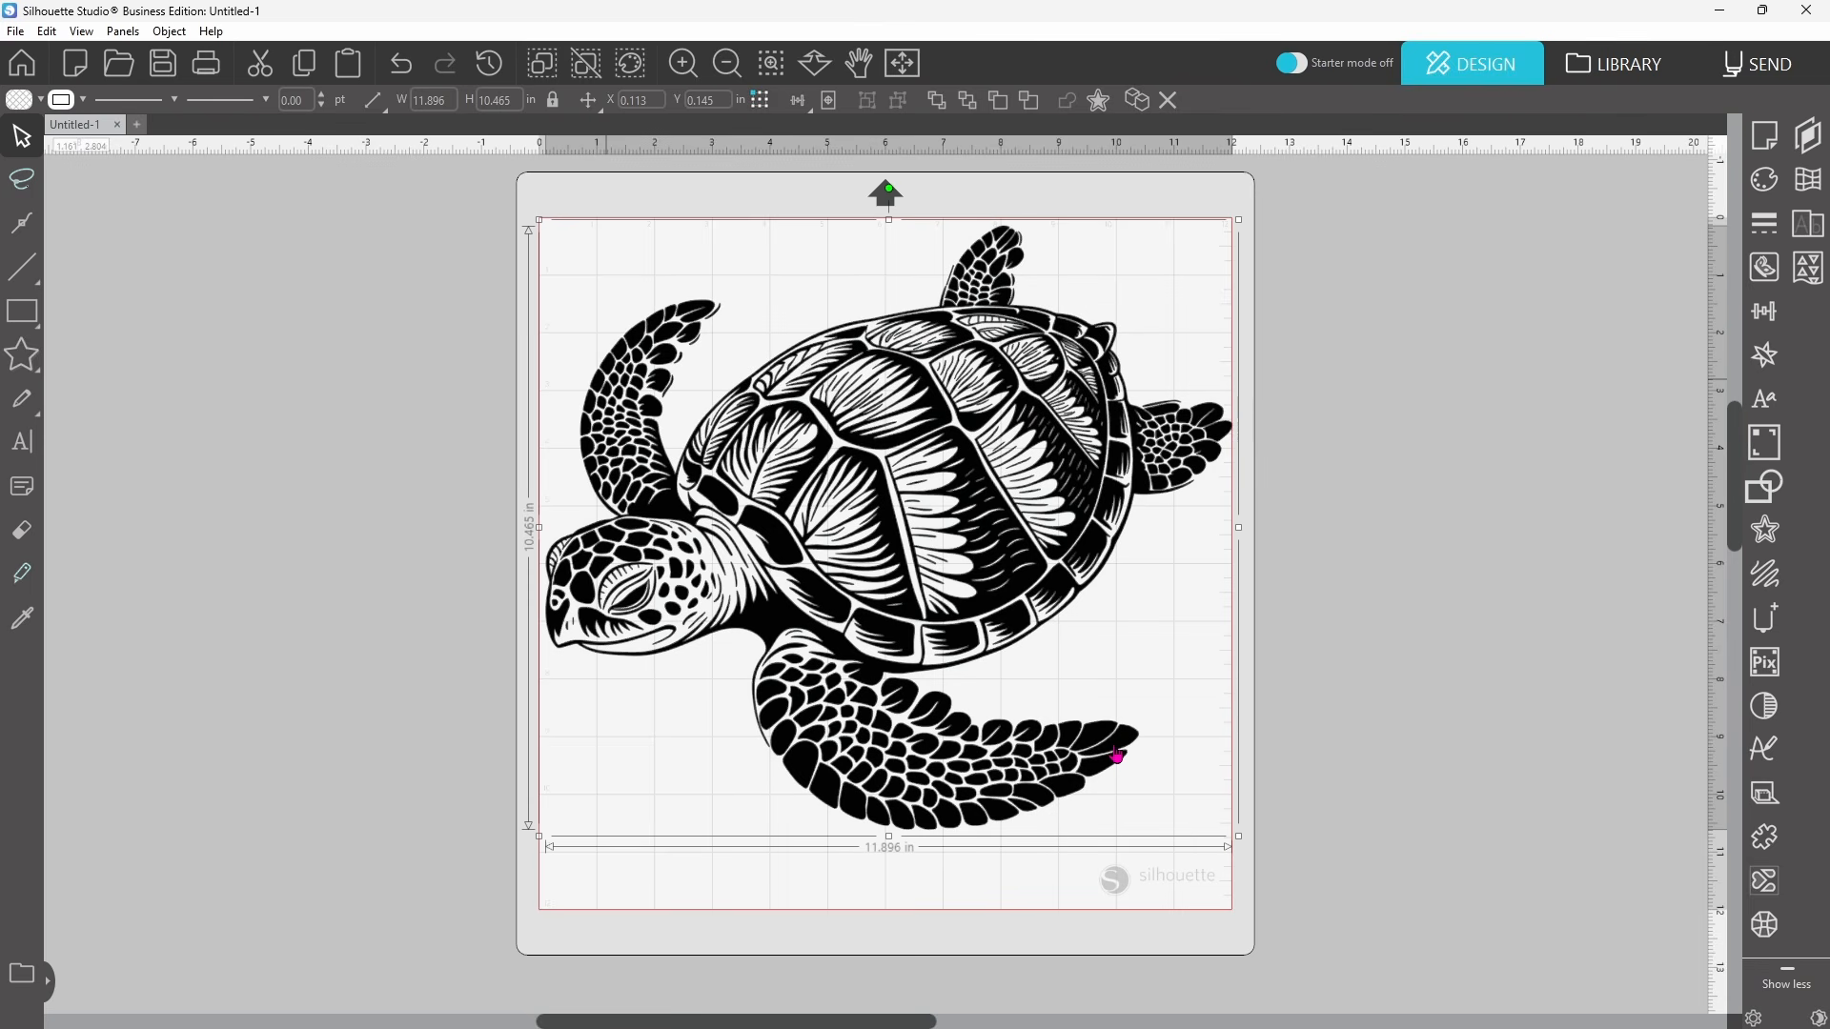